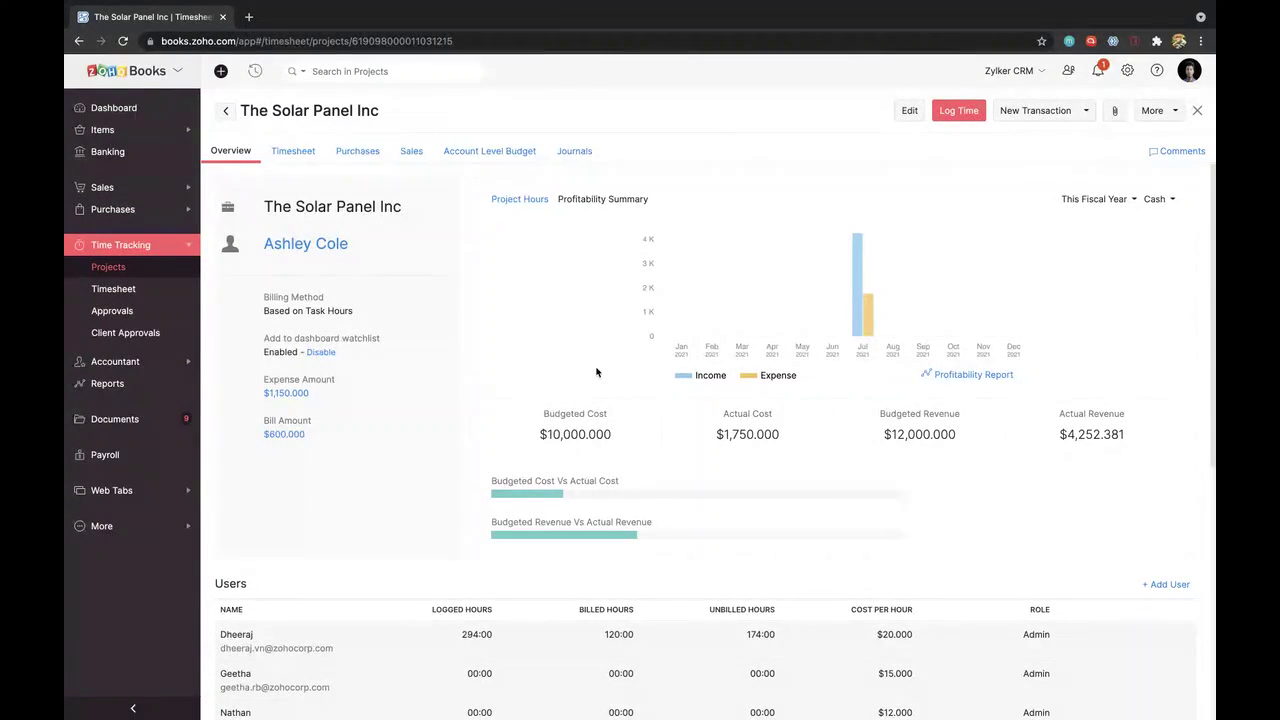
scroll(596, 372, down, 1)
scroll(596, 372, up, 1)
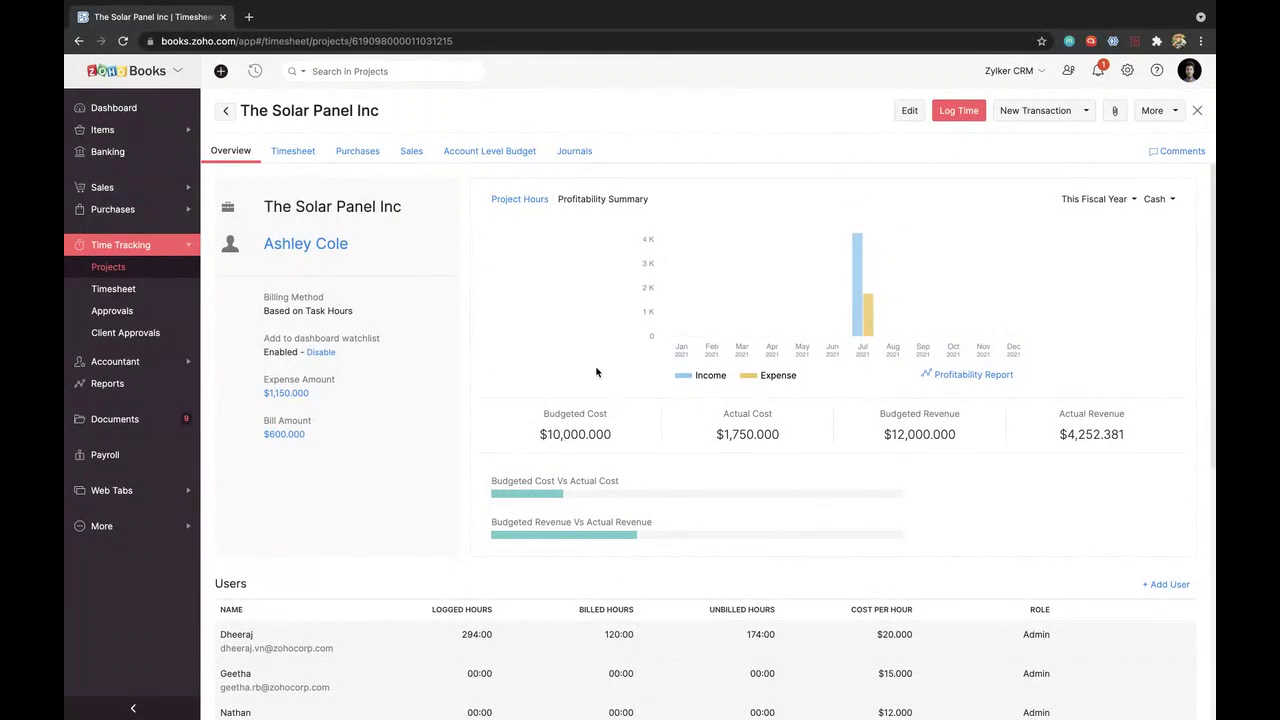
scroll(596, 372, down, 1)
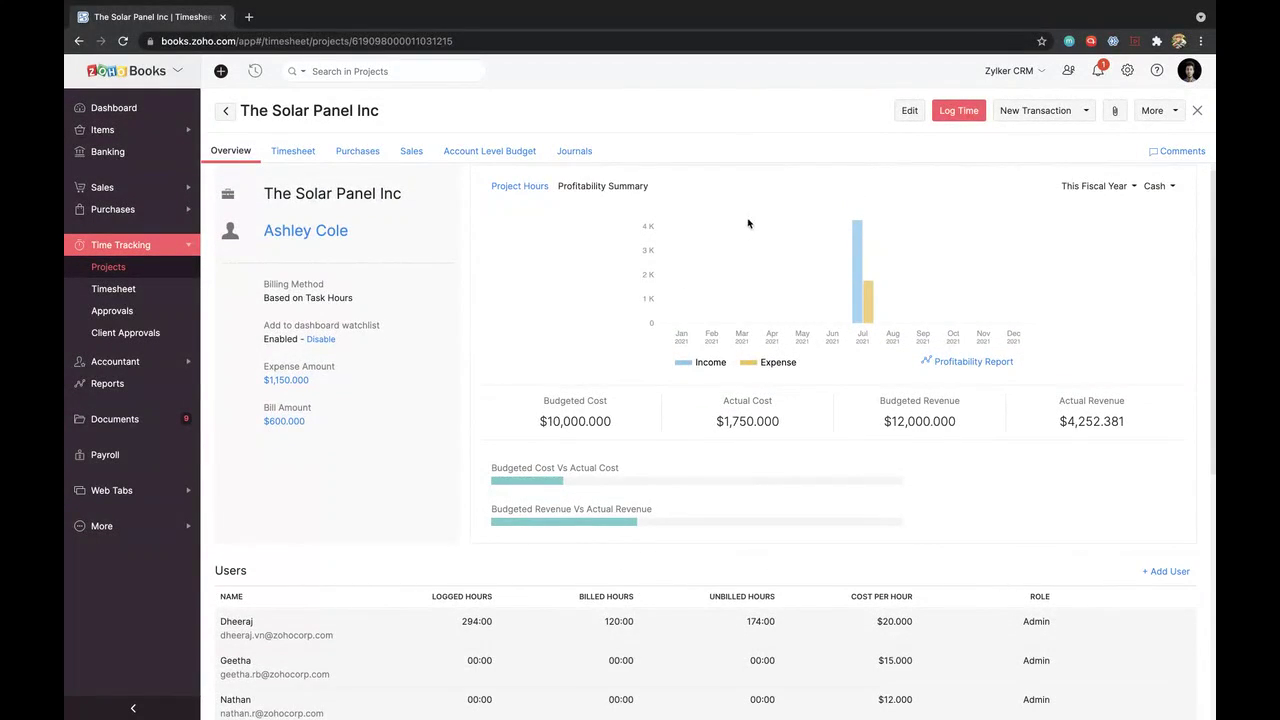
scroll(748, 223, up, 1)
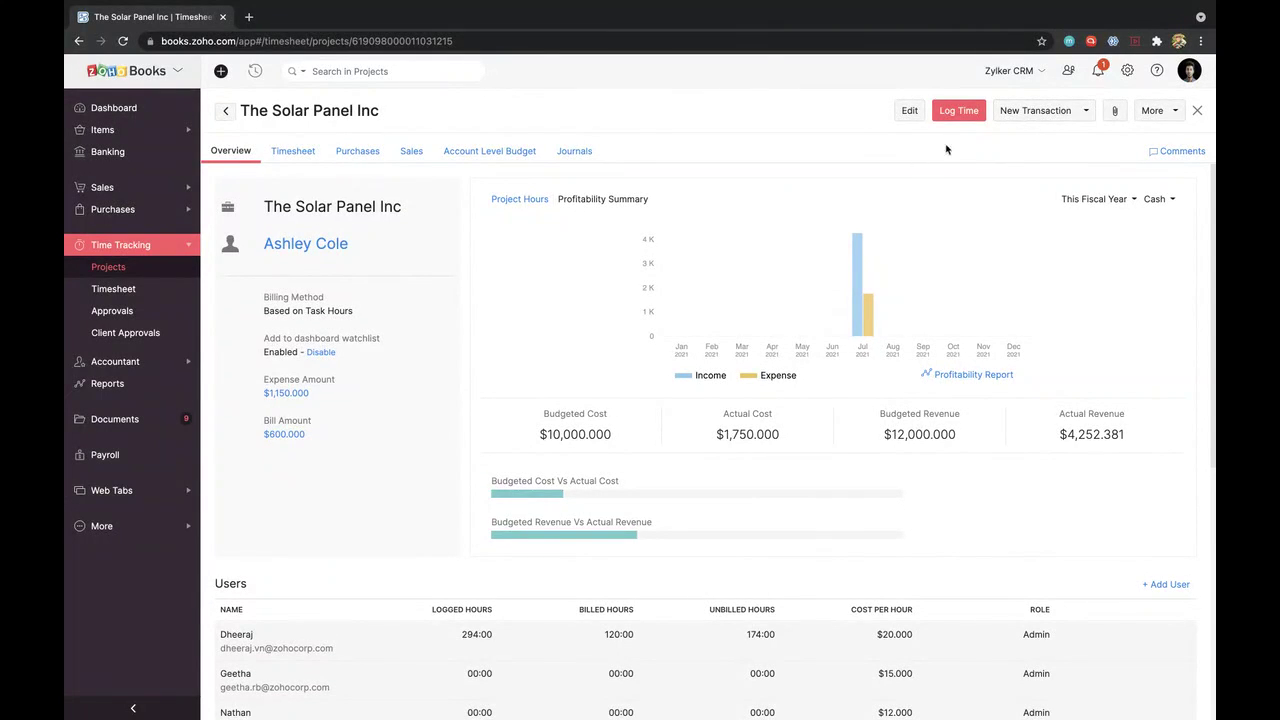
click(1068, 121)
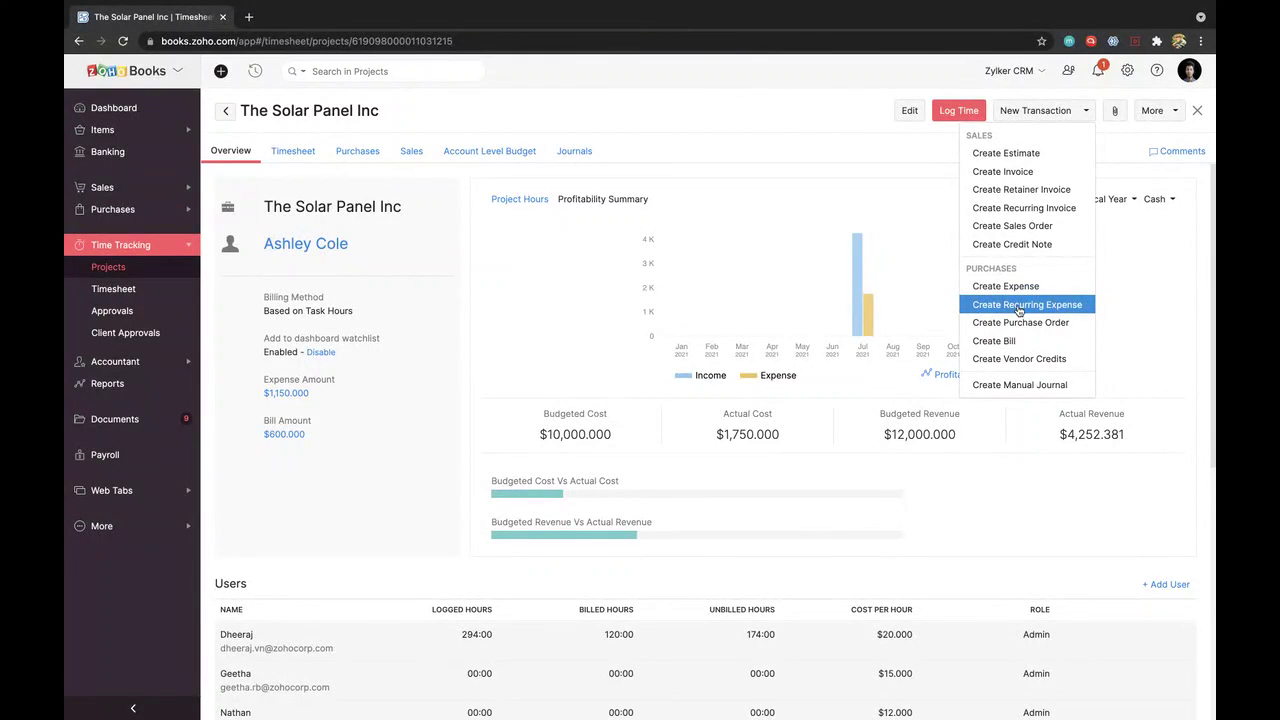
click(827, 142)
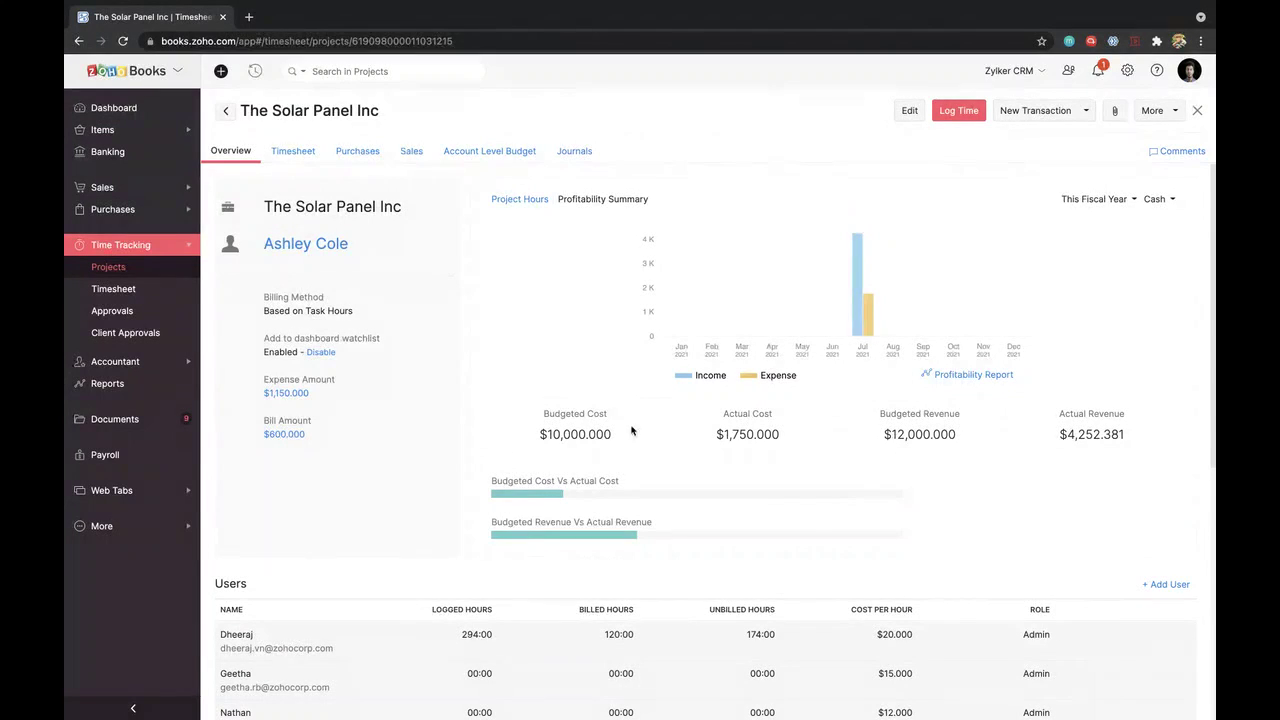
Step: Show the Account Level Budget list with the quarterly Jan–Dec 2021 Solar Panel Budget, cancelling a new budget
click(482, 152)
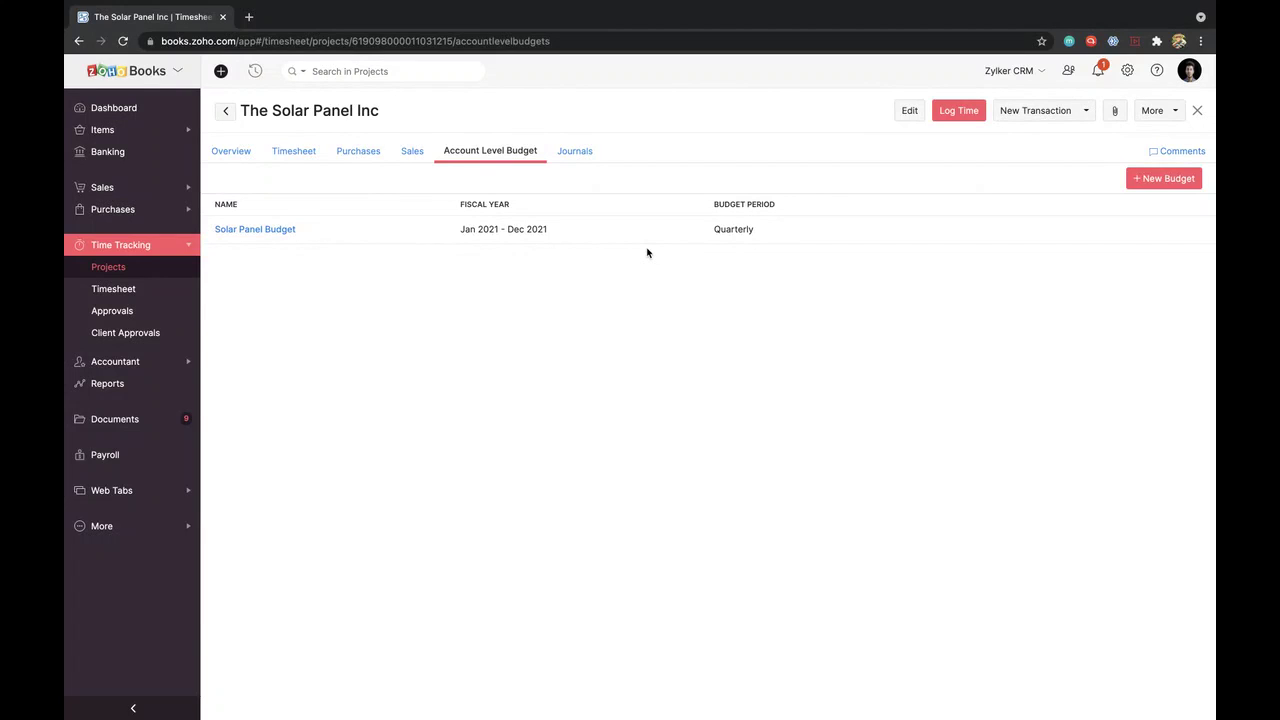
mouse_move(880, 226)
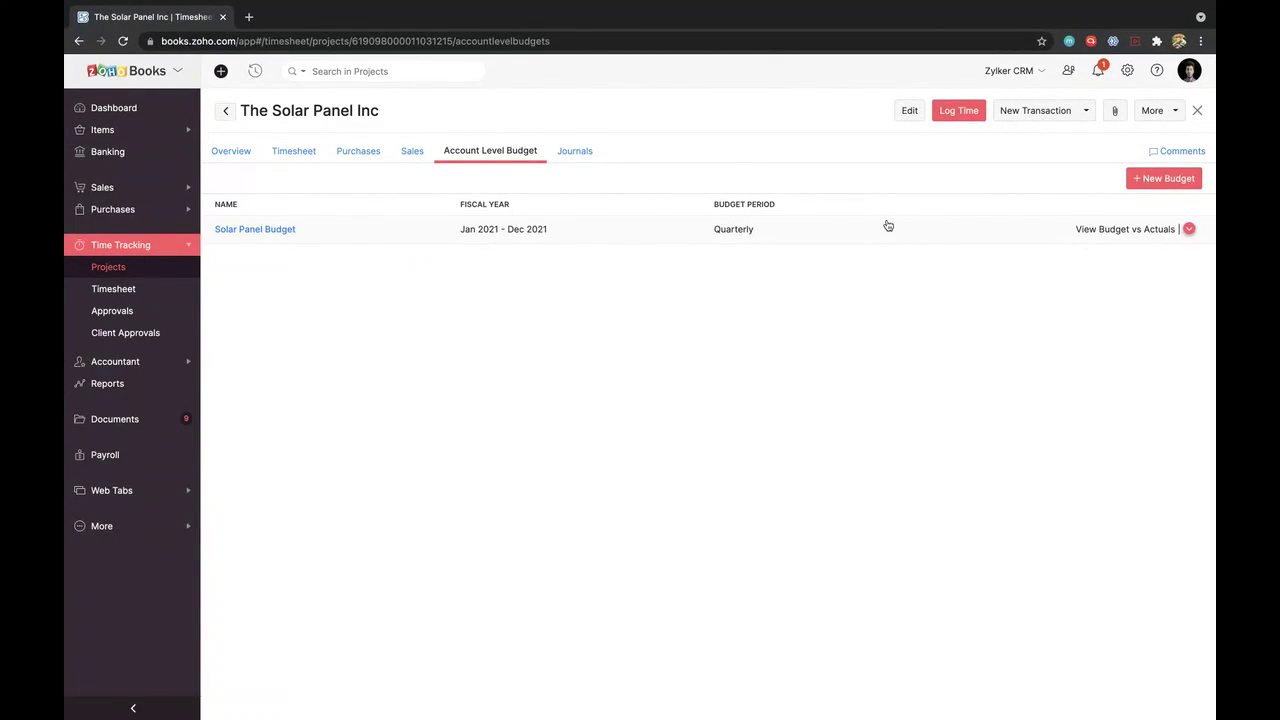
click(1168, 184)
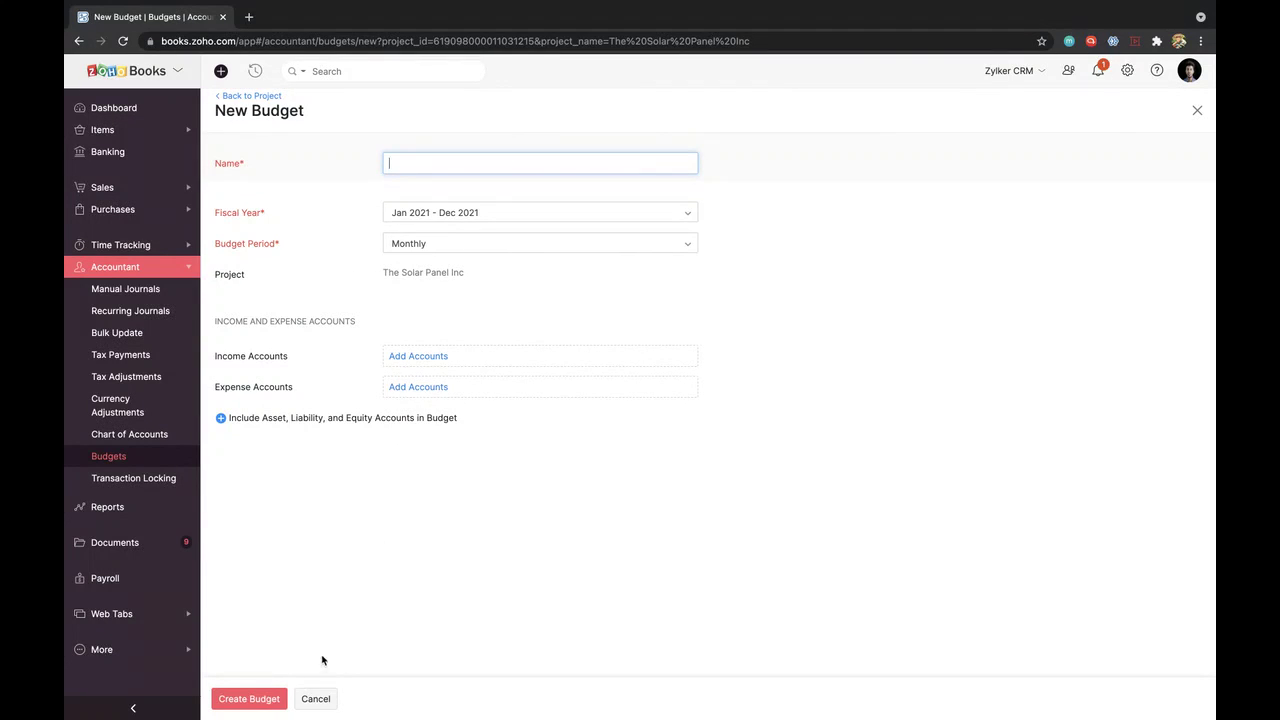
click(313, 697)
mouse_move(808, 232)
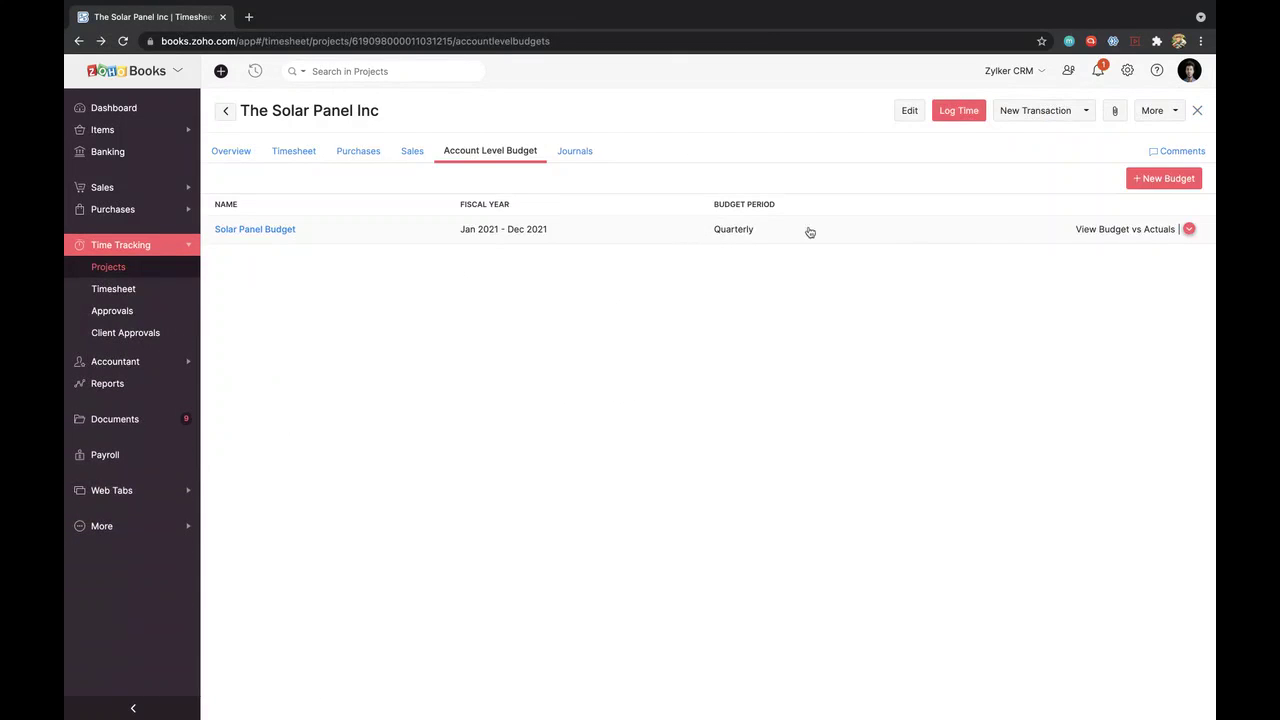
click(1112, 230)
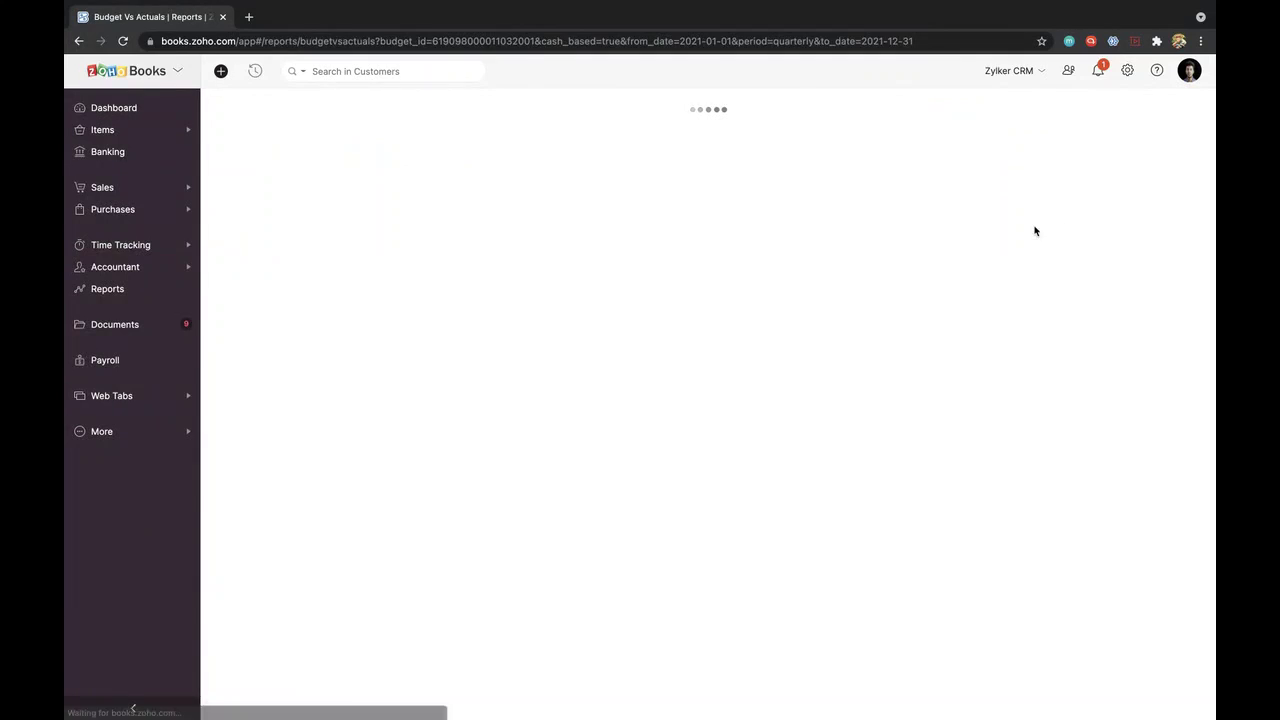
scroll(698, 418, down, 3)
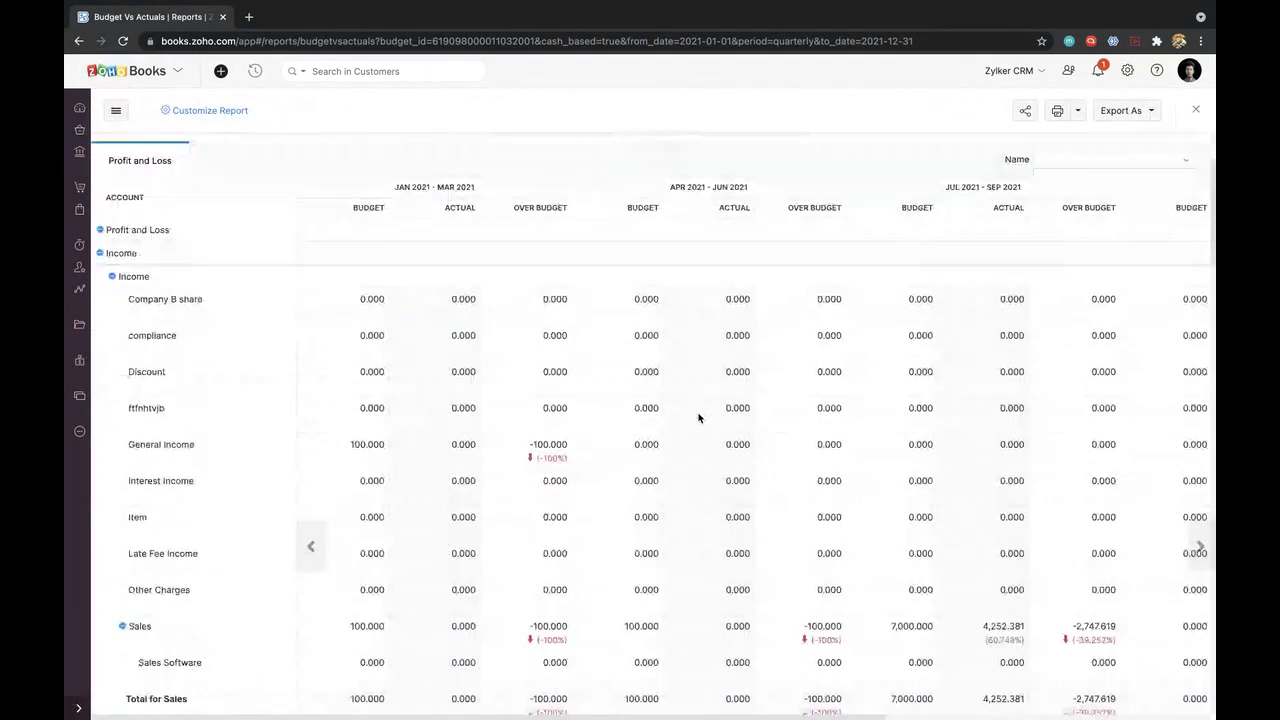
scroll(698, 418, down, 5)
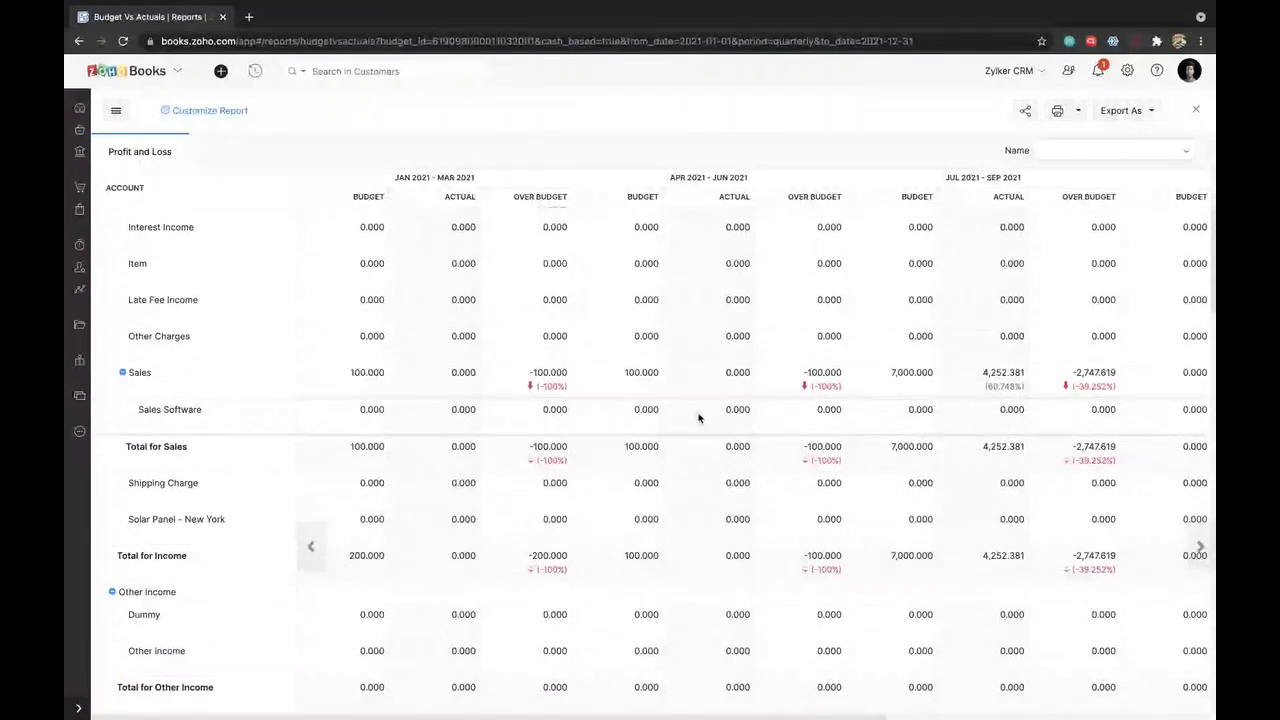
scroll(698, 418, down, 5)
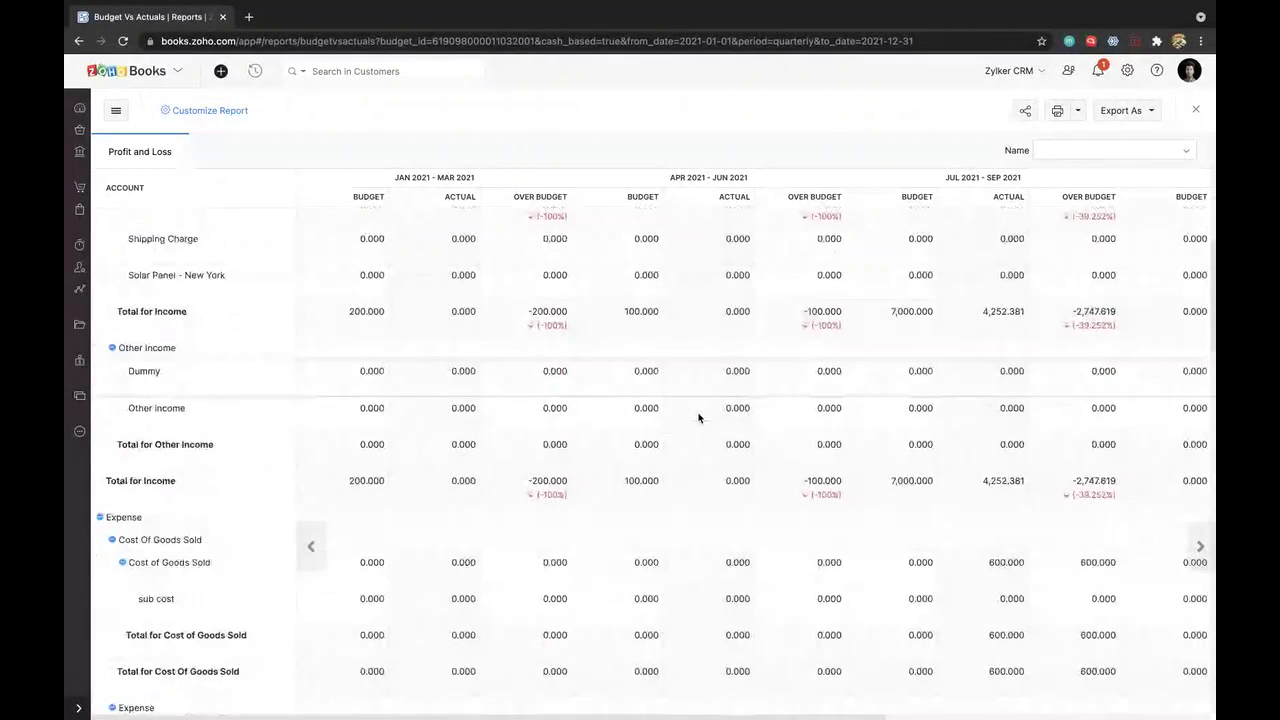
scroll(698, 418, down, 3)
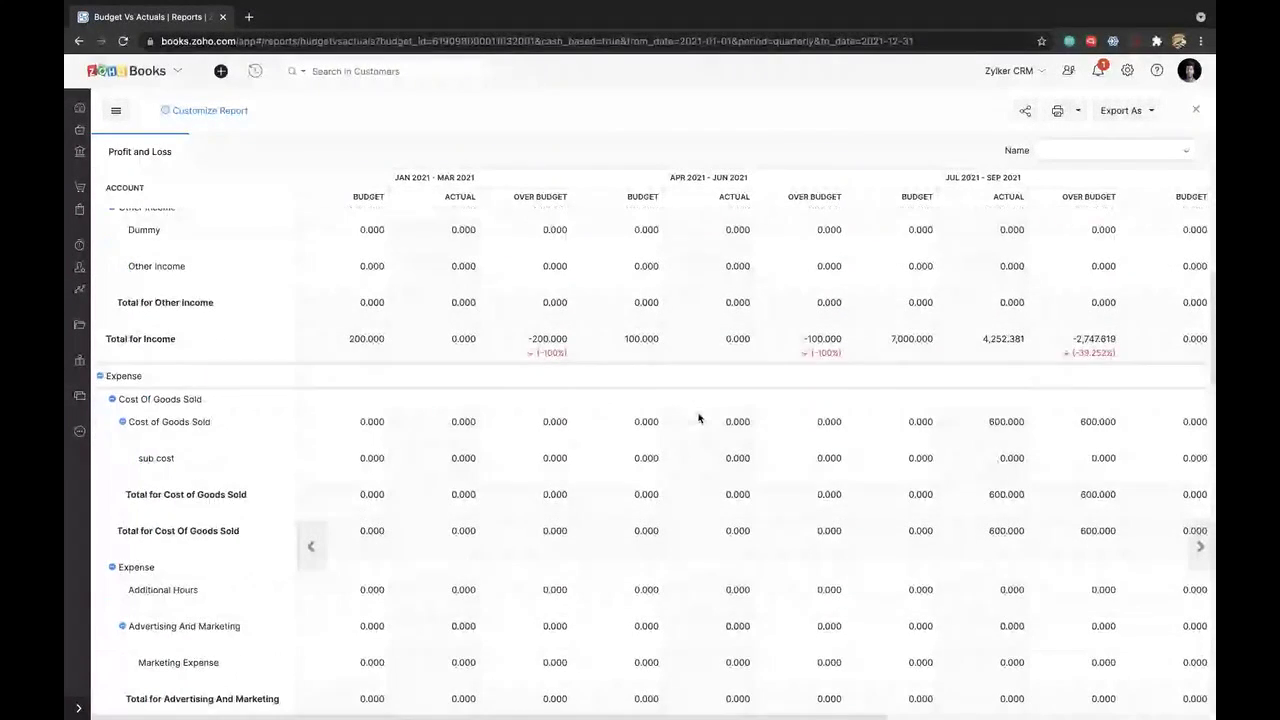
scroll(698, 418, up, 7)
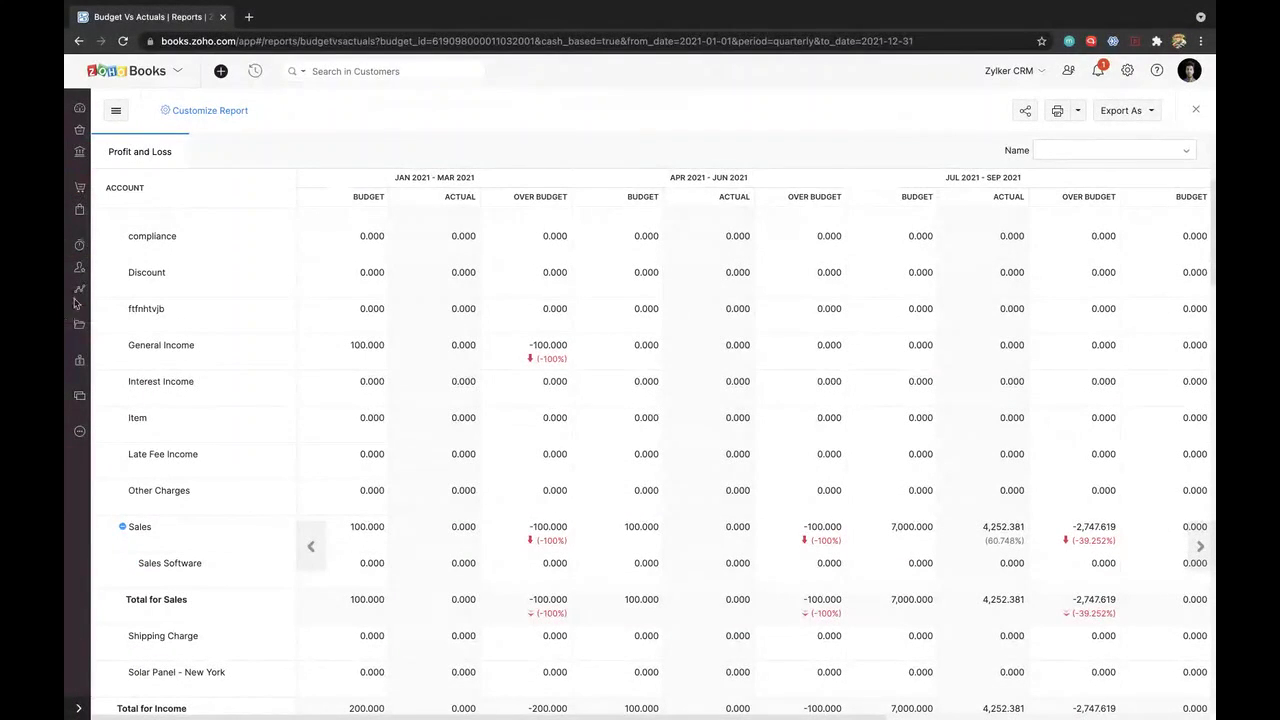
click(79, 41)
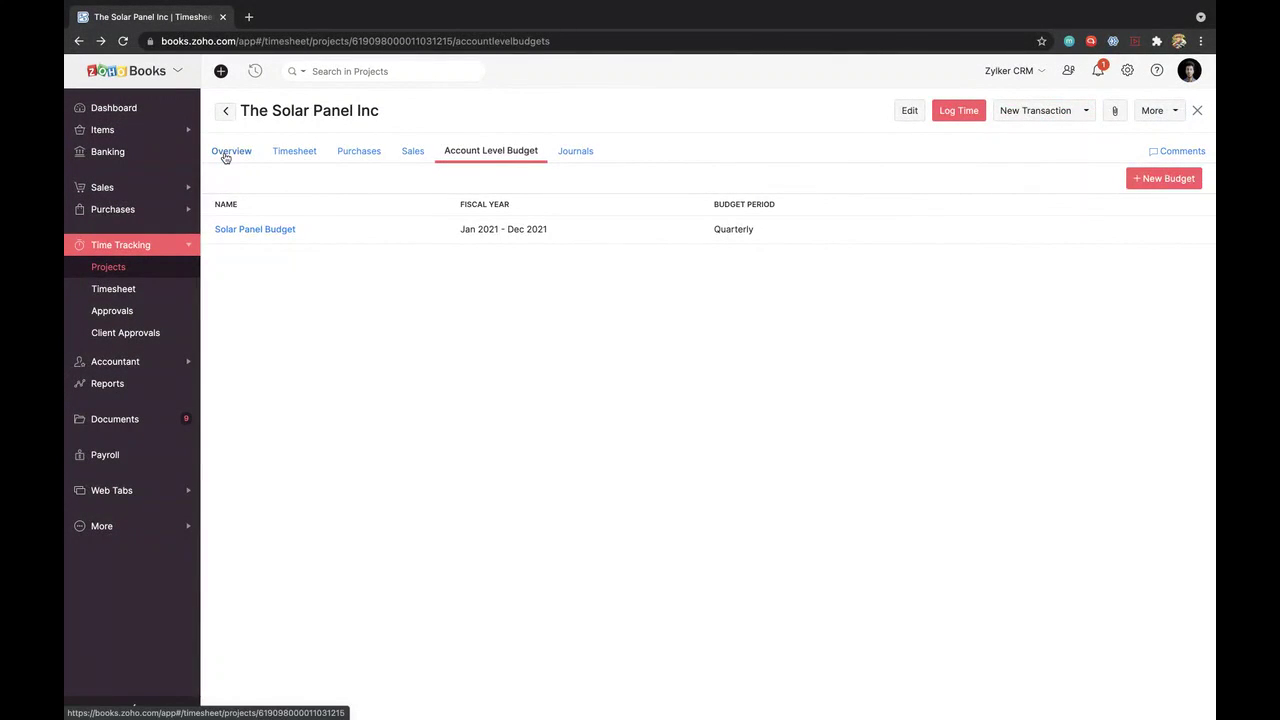
Step: Reopen the project Overview and scroll down to the budget-versus-actual bars and Users table
click(227, 153)
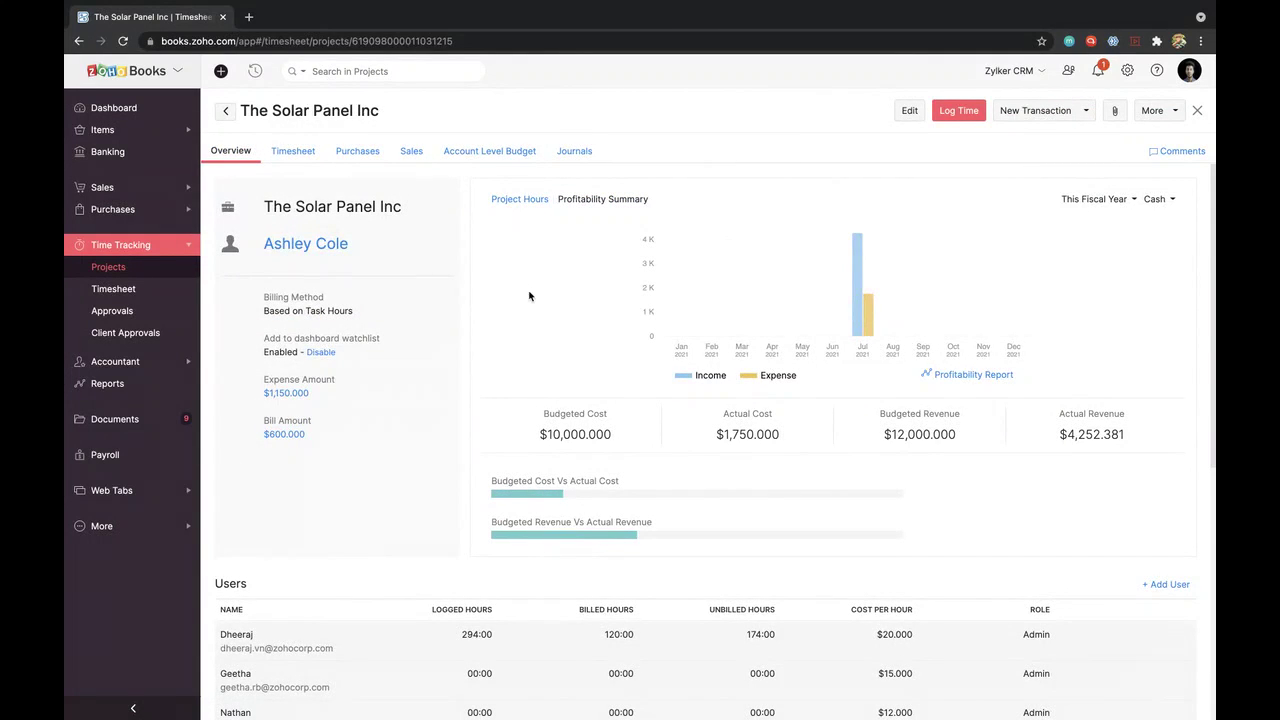
scroll(441, 513, down, 1)
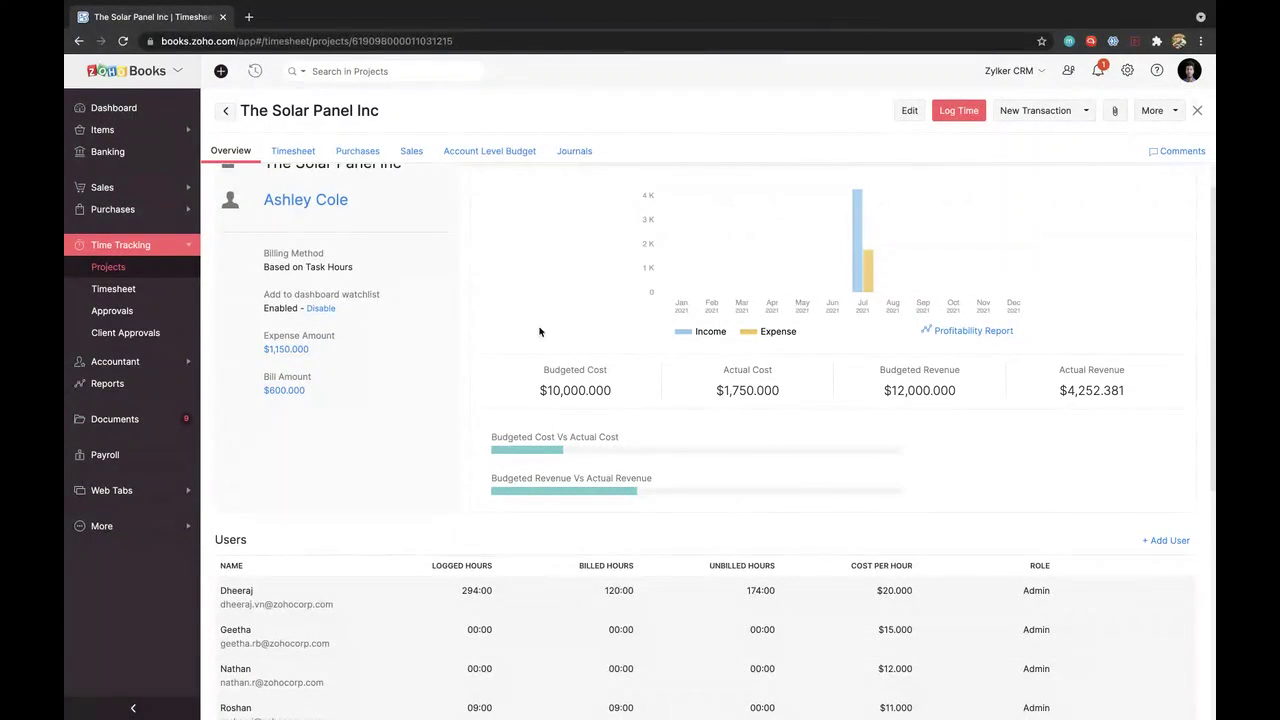
scroll(430, 454, down, 2)
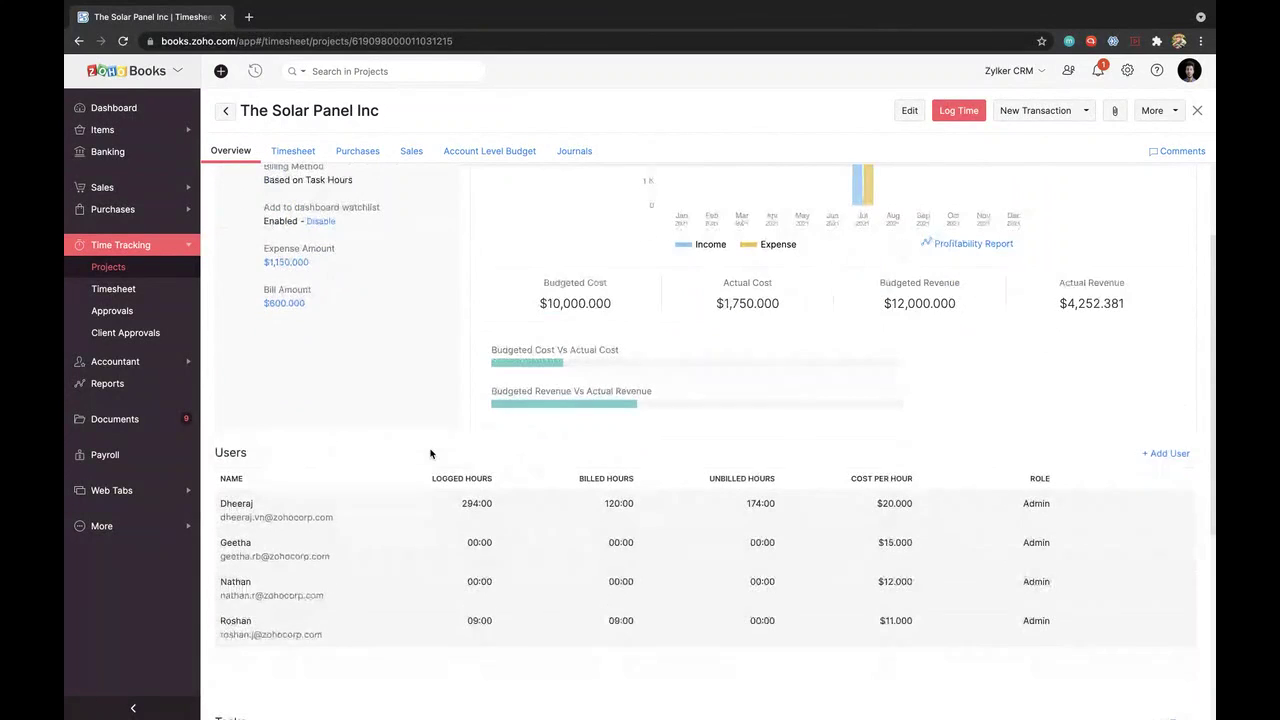
Step: Open the Profit and Loss report and its Customize Report settings
click(129, 389)
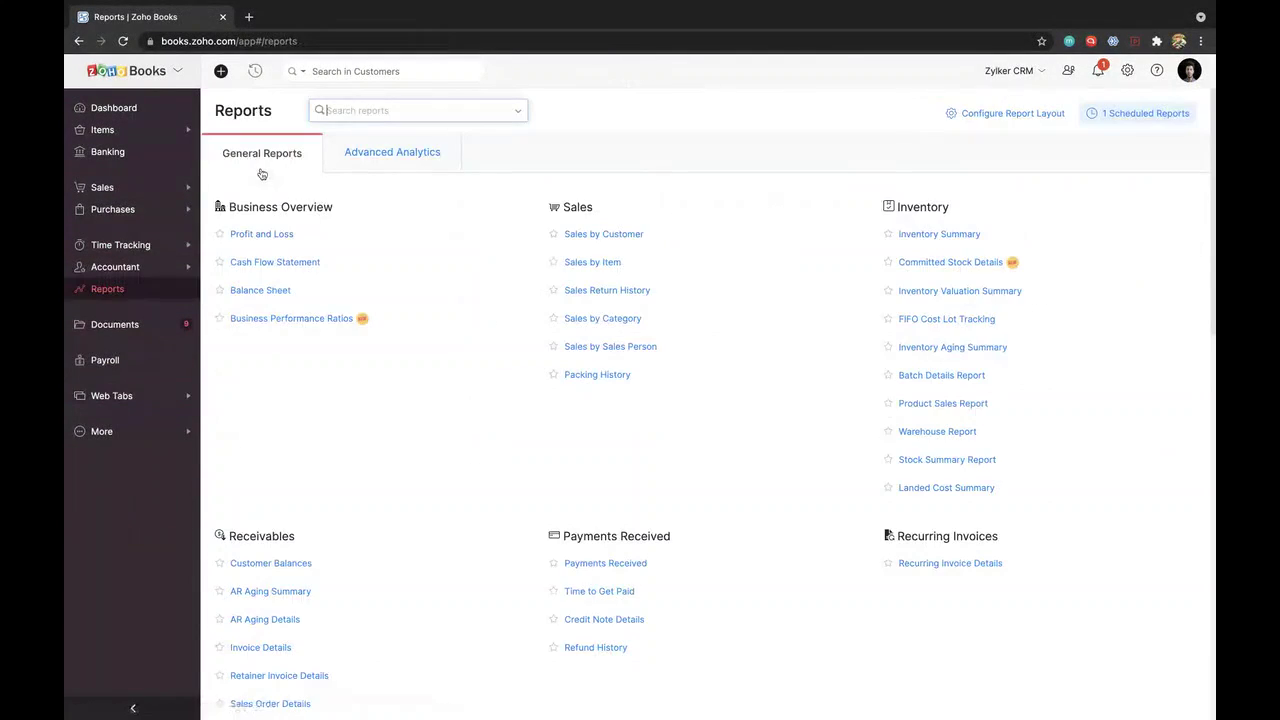
click(246, 236)
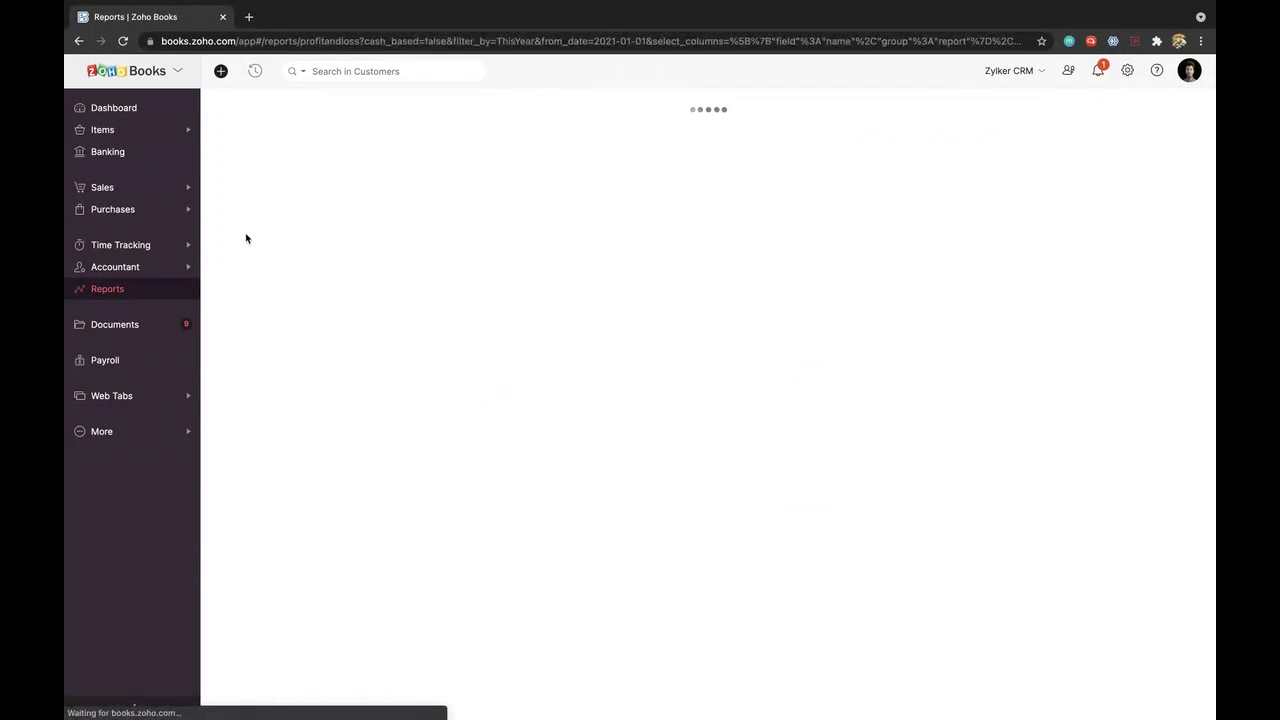
click(320, 112)
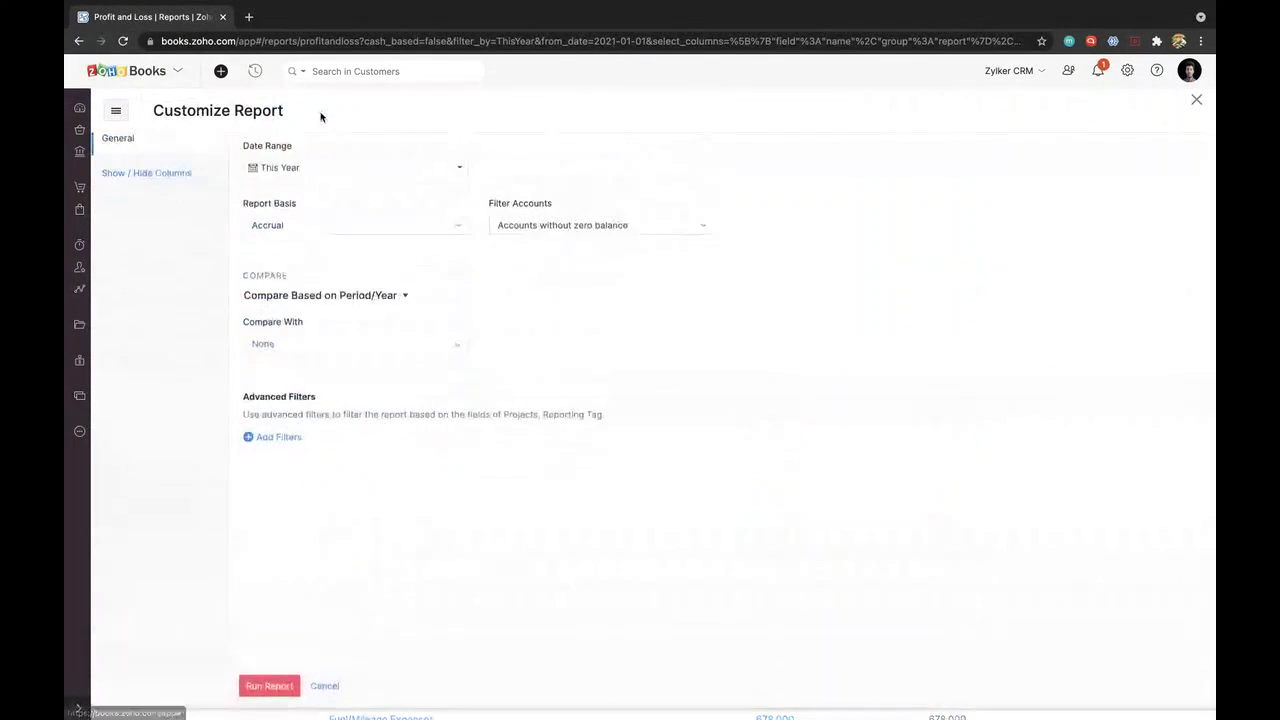
Step: Add an advanced filter: Project is in The Solar Panel Inc
click(279, 452)
click(297, 454)
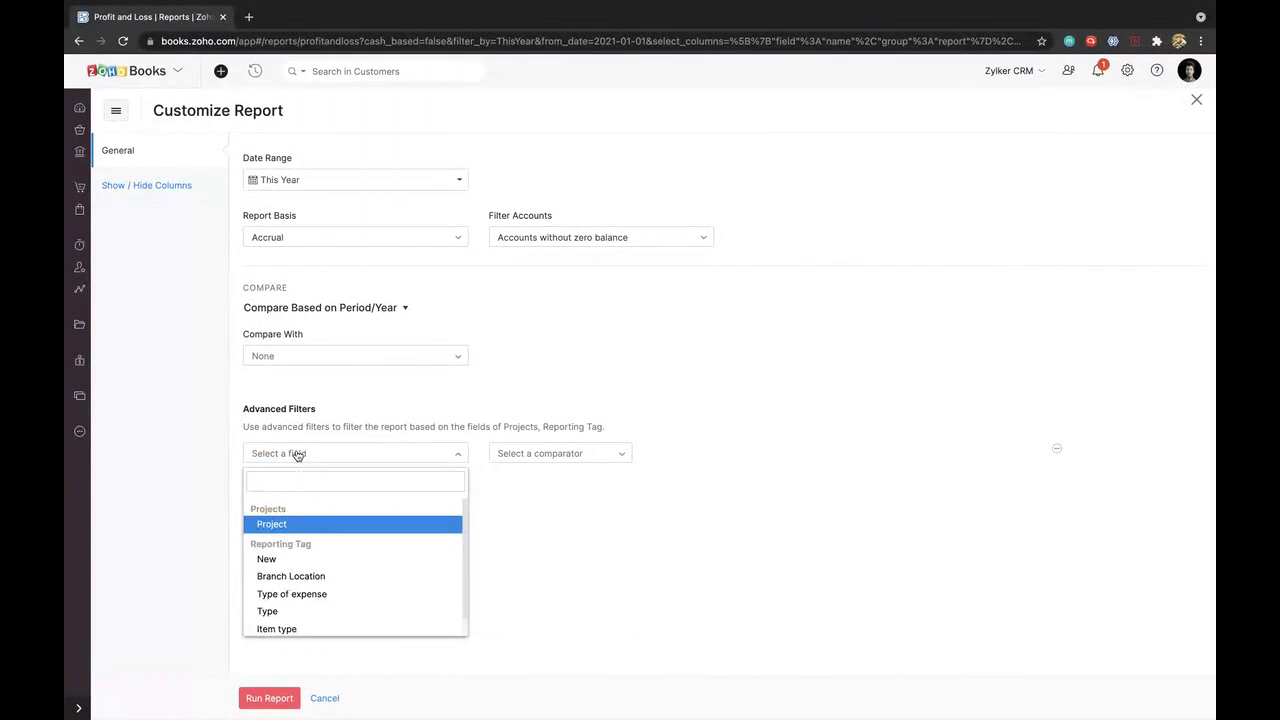
click(294, 521)
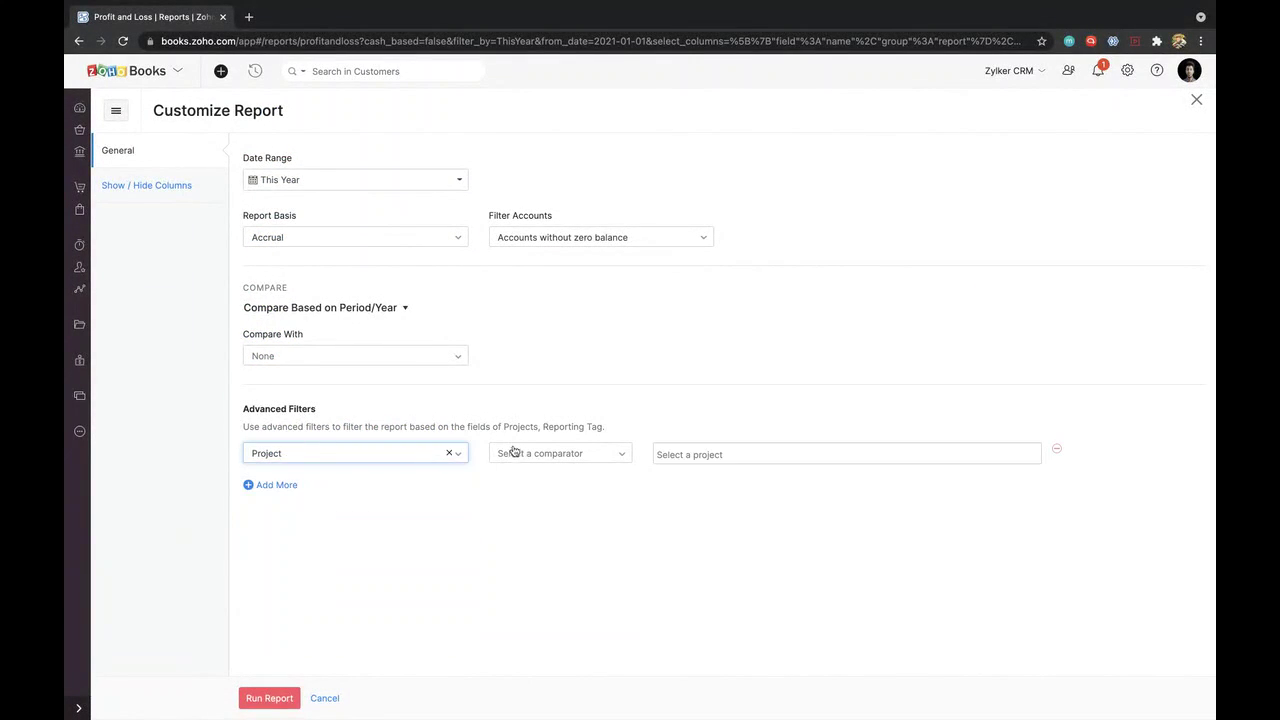
click(515, 451)
click(520, 478)
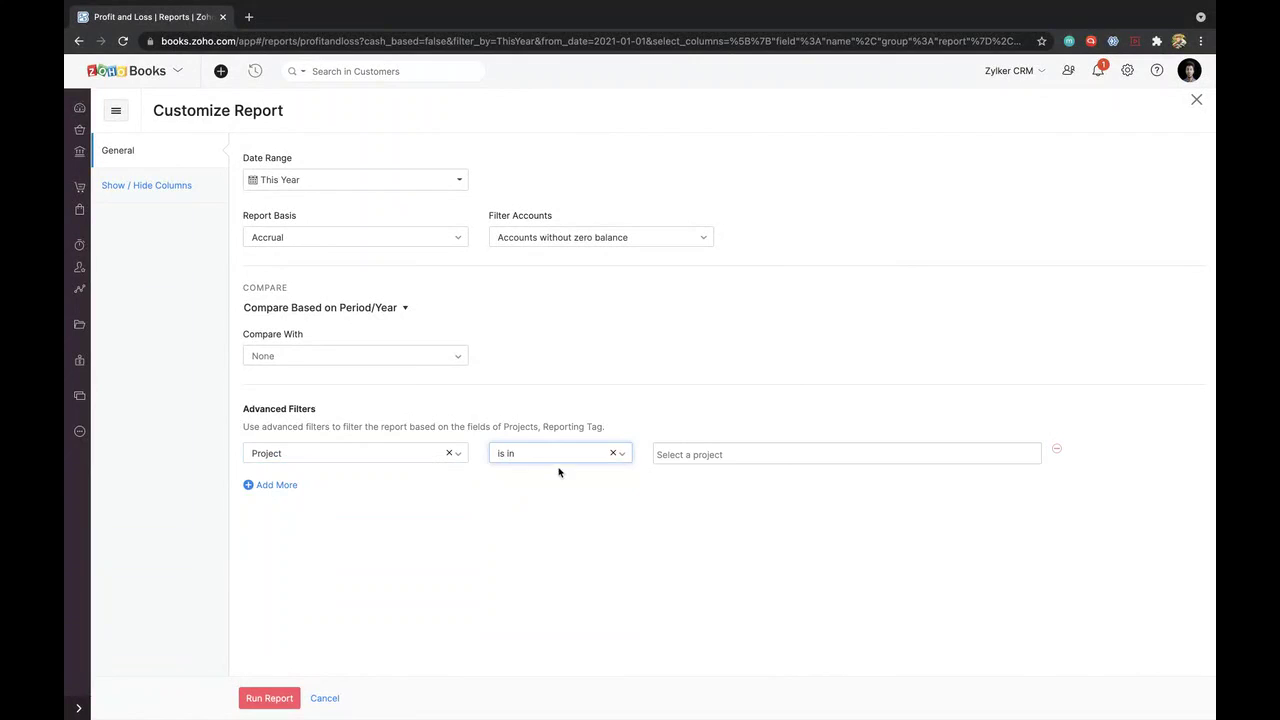
click(688, 456)
text(the so)
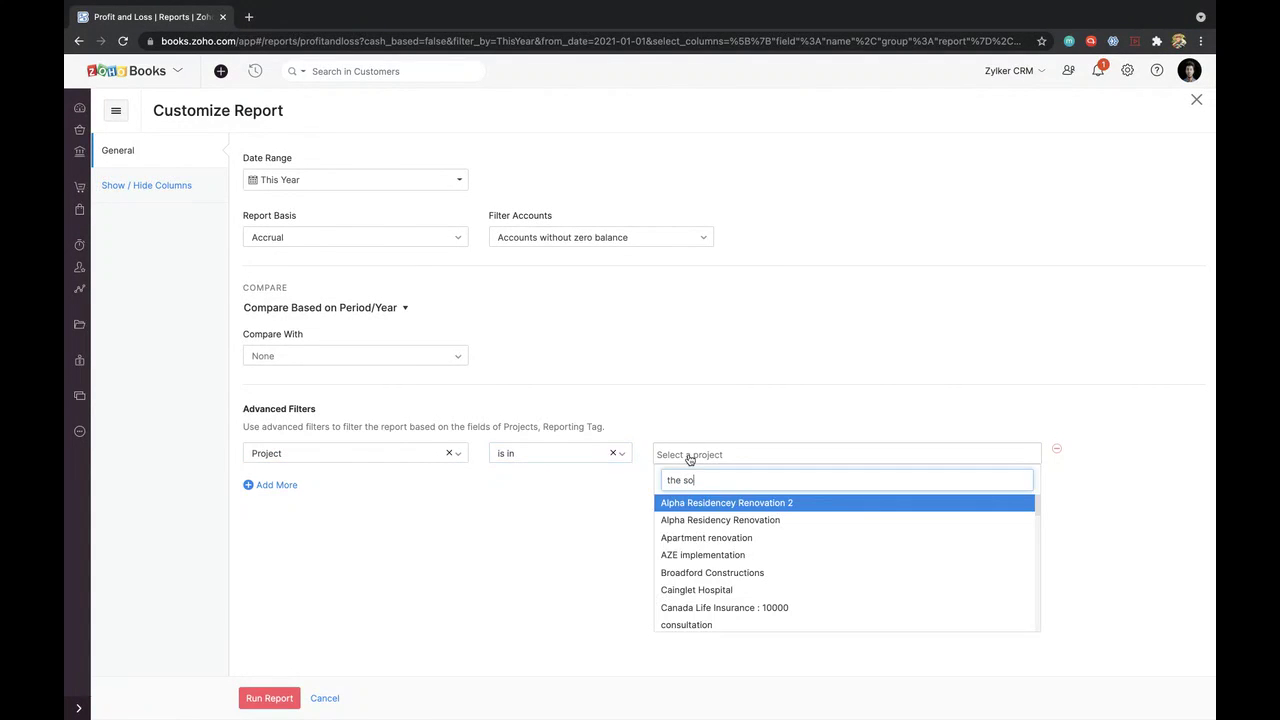
text(l)
key(Return)
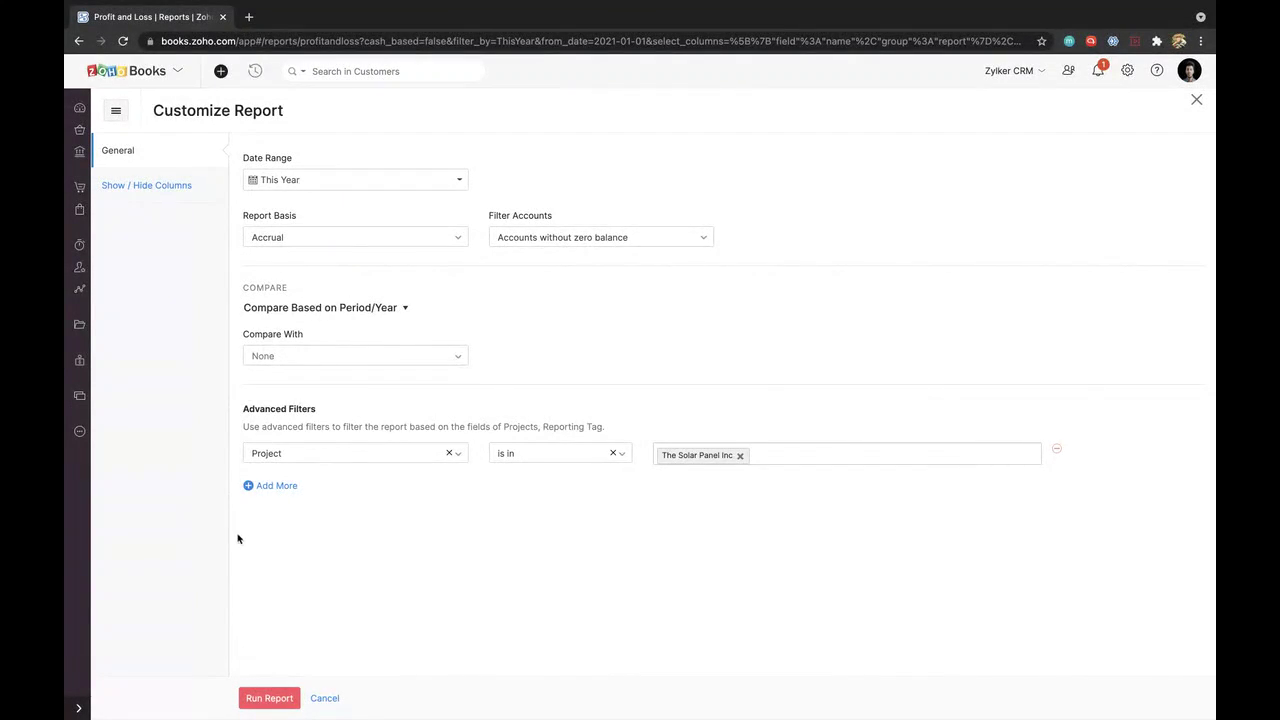
Step: Run the filtered Profit and Loss: income 4,252.381, operating expense 1,150.000, net profit 2,502.381
click(268, 698)
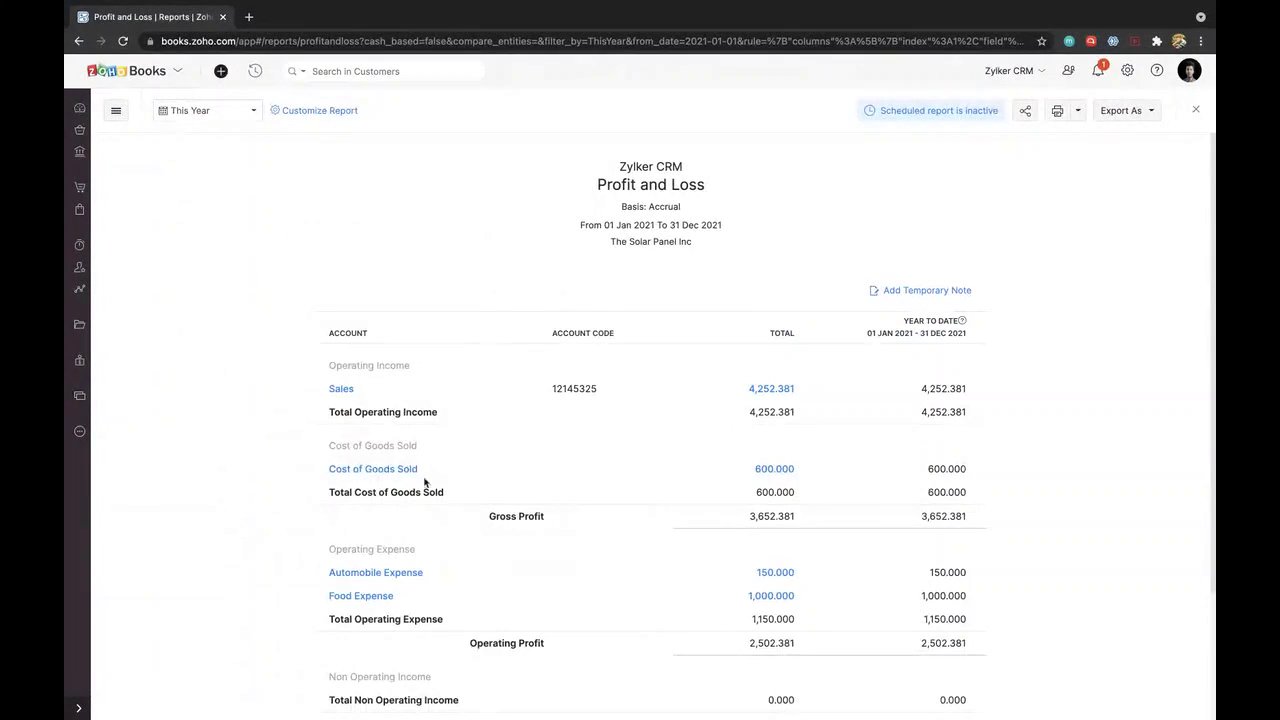
scroll(463, 429, down, 2)
scroll(463, 429, down, 1)
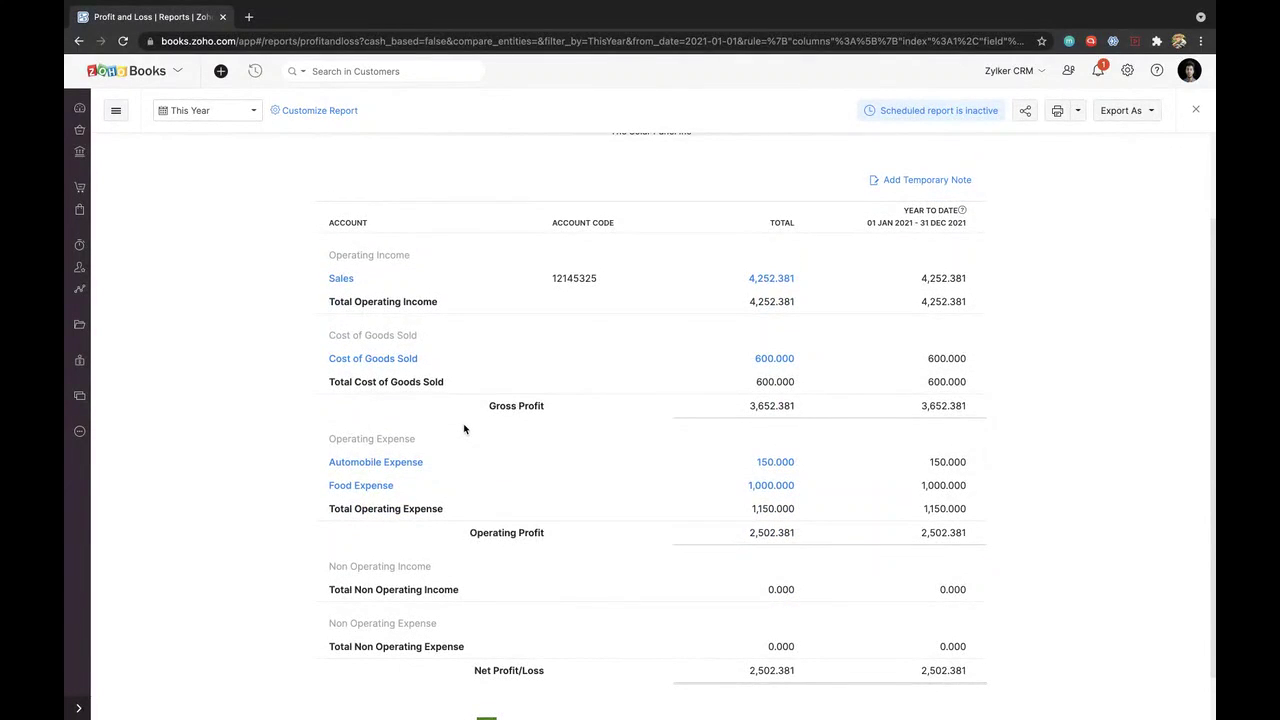
scroll(578, 317, up, 2)
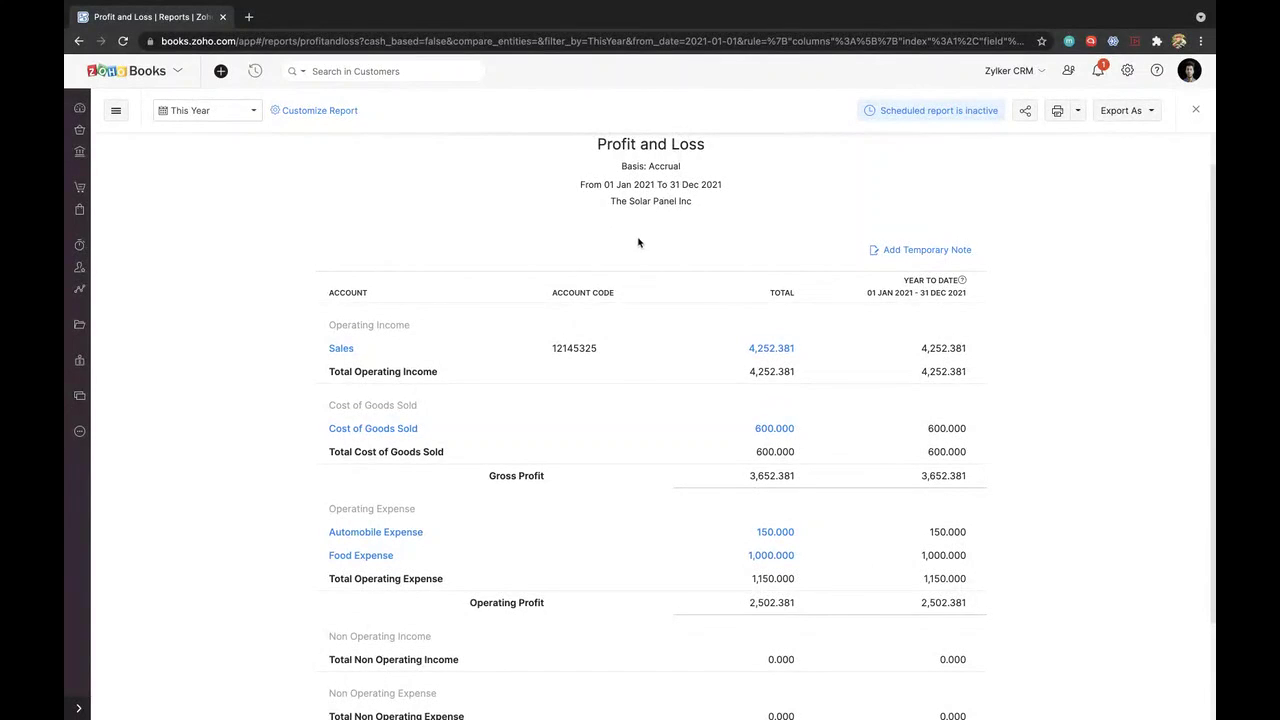
scroll(445, 481, down, 1)
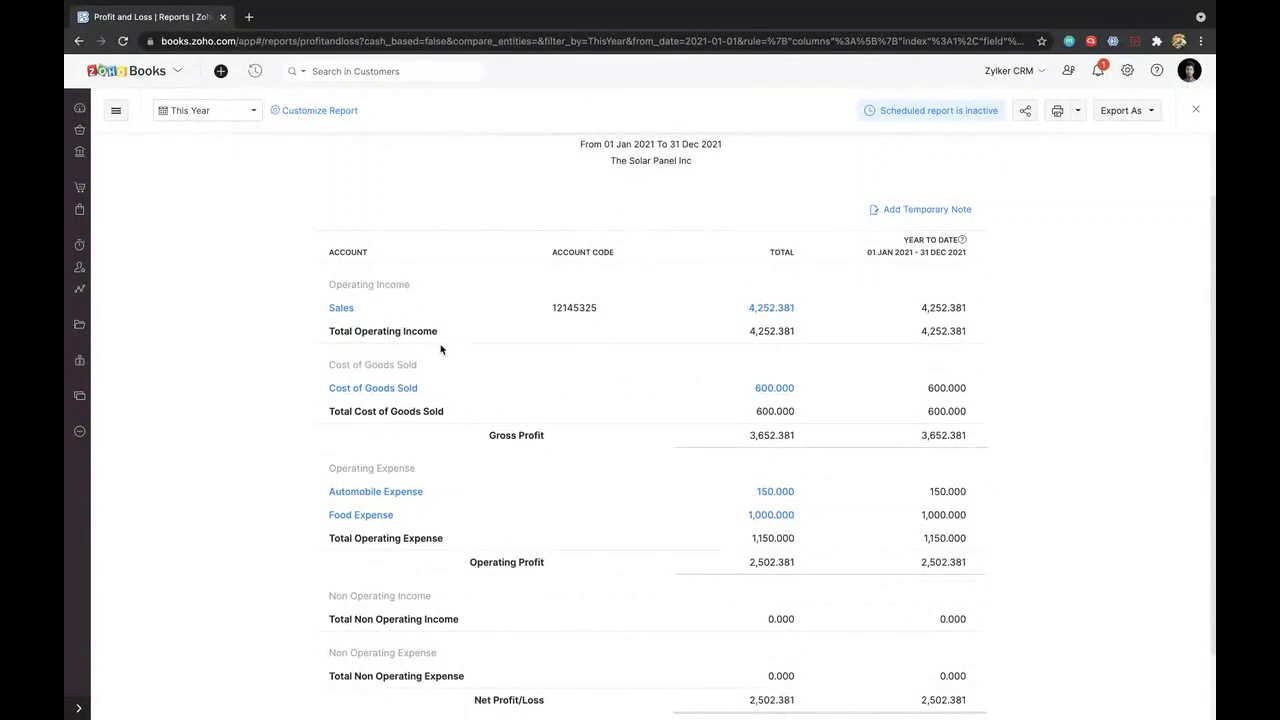
scroll(538, 435, down, 2)
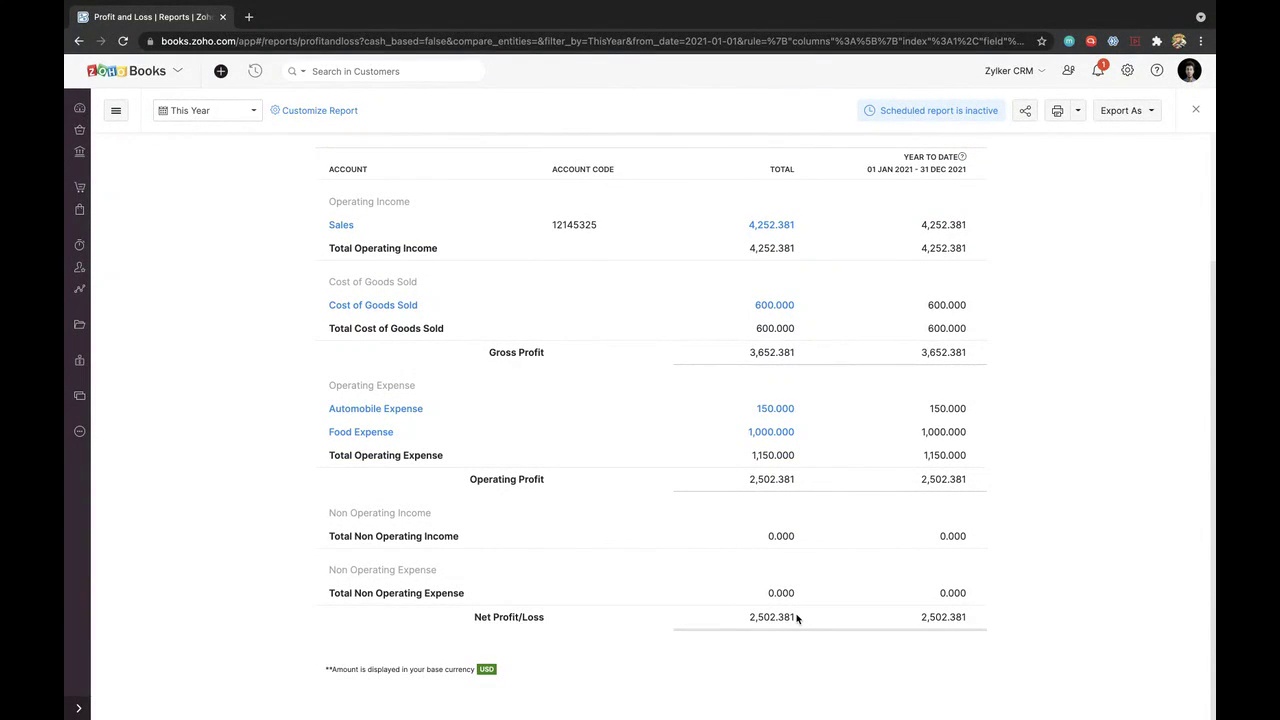
scroll(643, 429, up, 4)
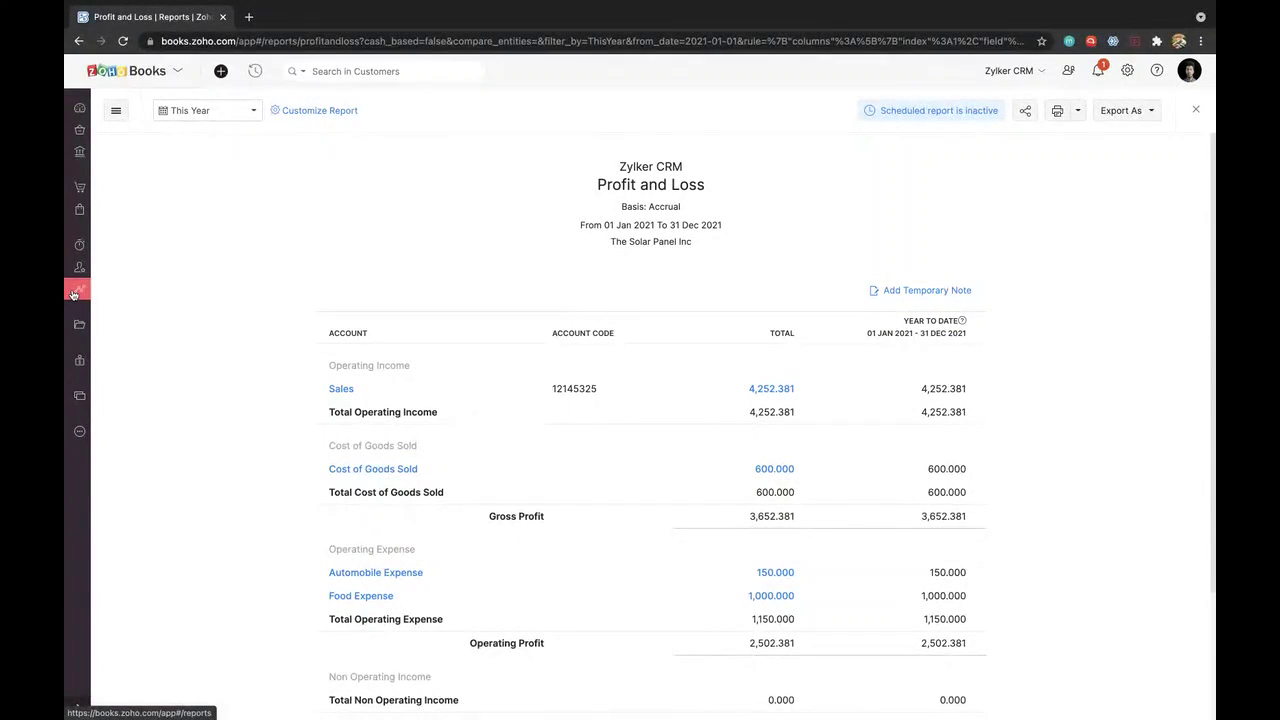
Step: Go to Reports and switch to the Advanced Analytics tab listing Cash Flow YTD and other dashboards
click(73, 294)
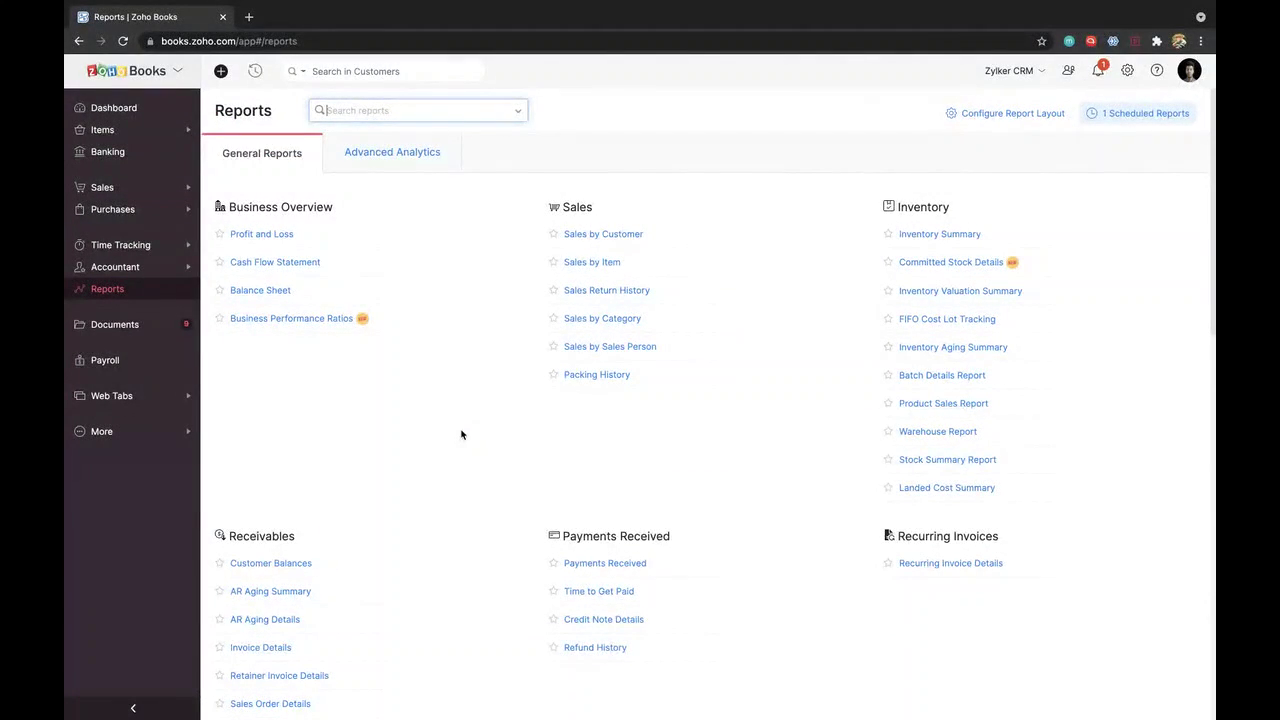
scroll(463, 420, down, 1)
scroll(462, 330, up, 1)
click(392, 168)
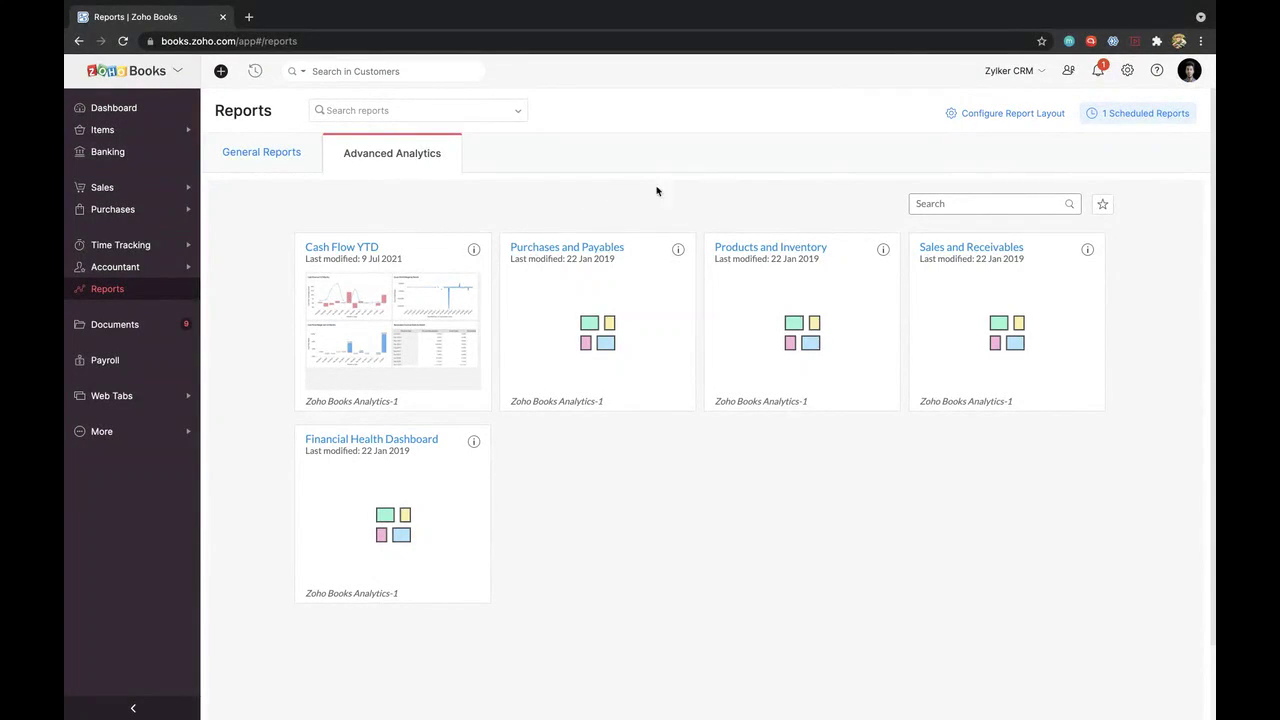
Step: Open the Cash Flow YTD dashboard, dismiss the chart-type notice, review its charts, then open Settings
click(348, 252)
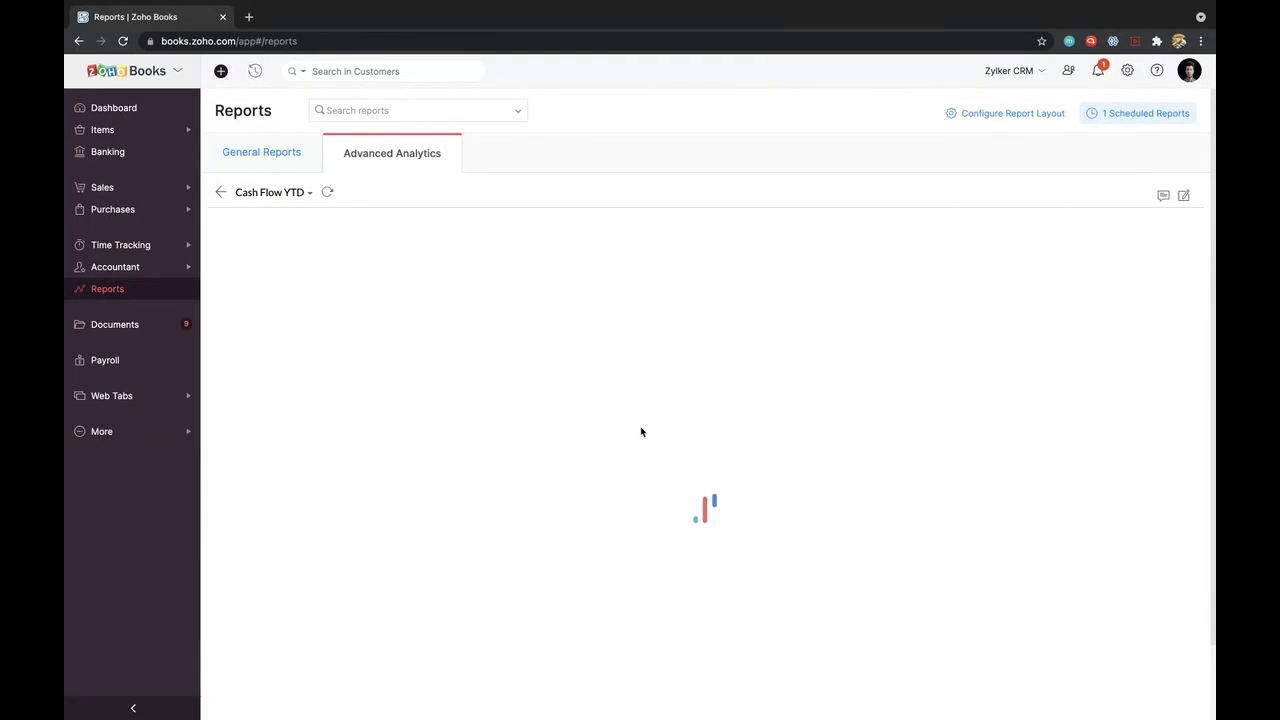
scroll(641, 432, down, 1)
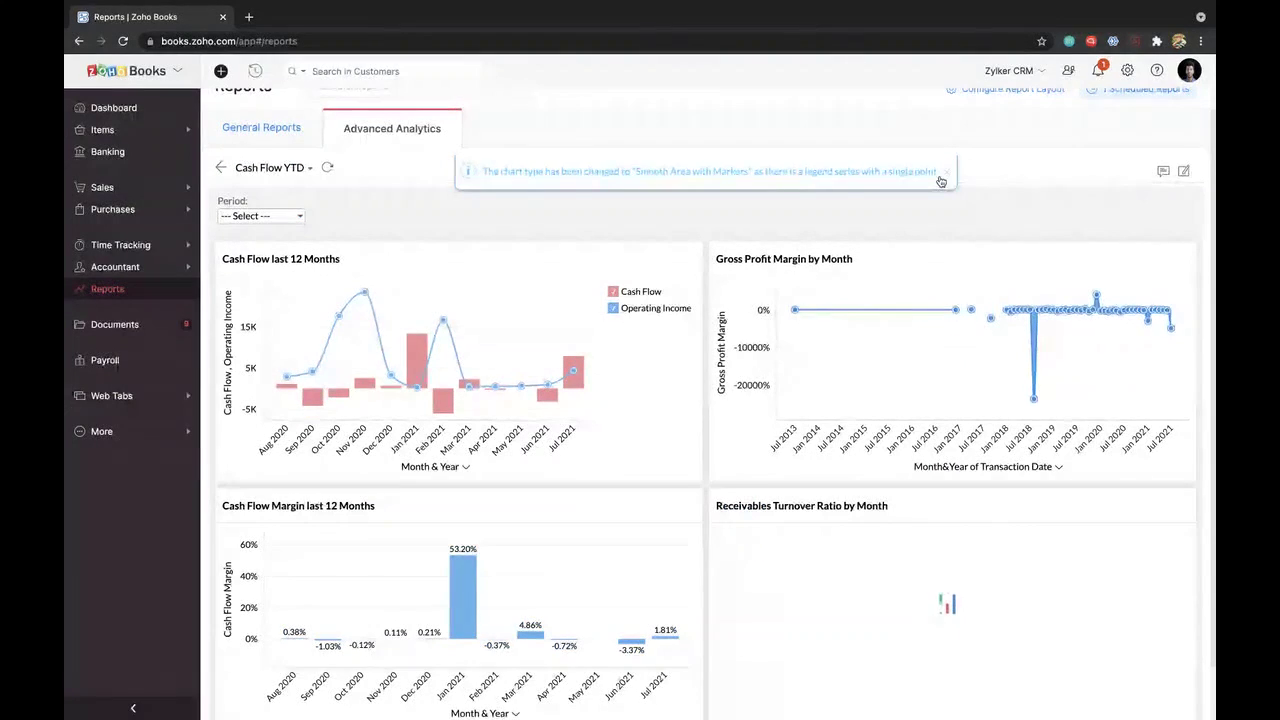
click(946, 171)
scroll(823, 211, up, 1)
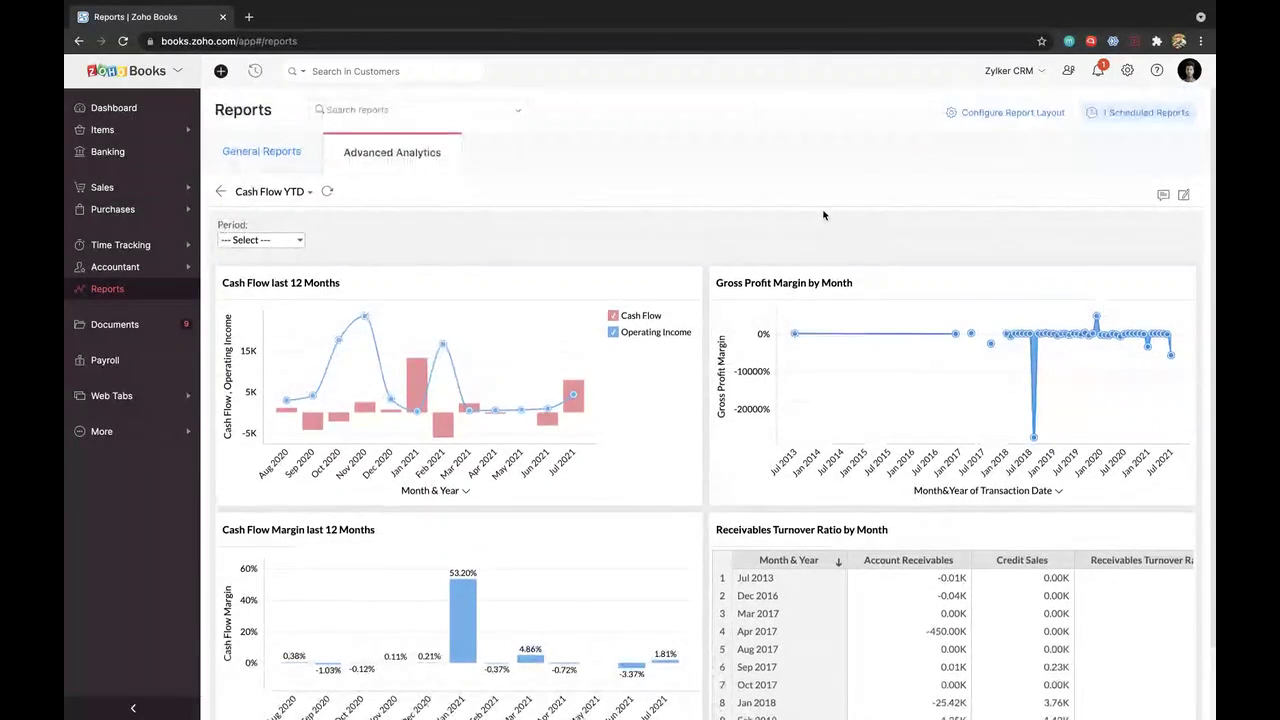
scroll(823, 214, down, 2)
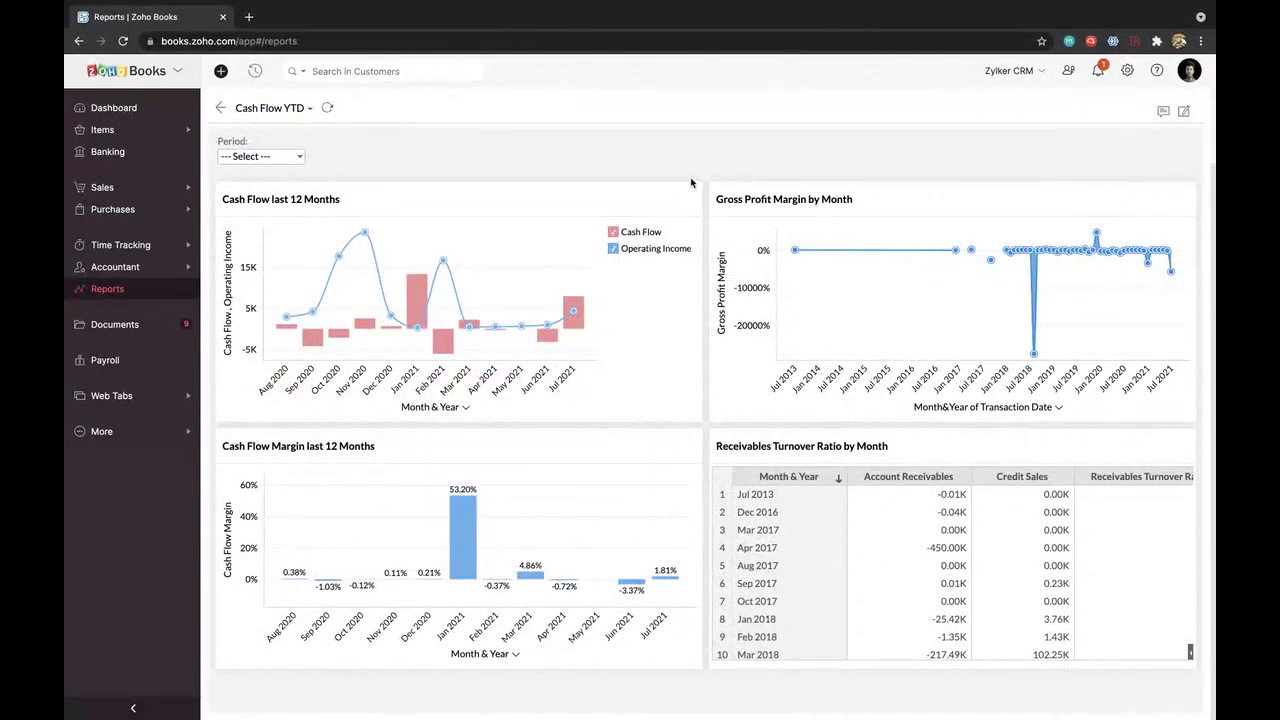
scroll(690, 183, up, 2)
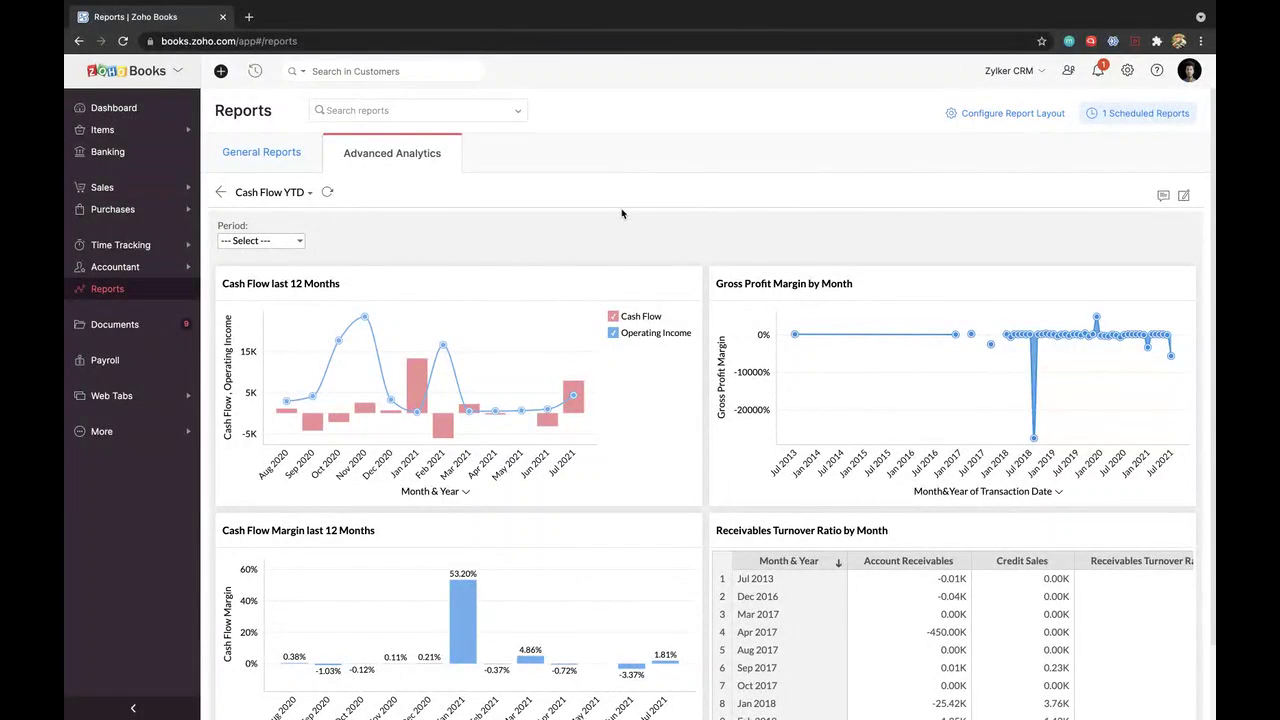
scroll(621, 213, down, 2)
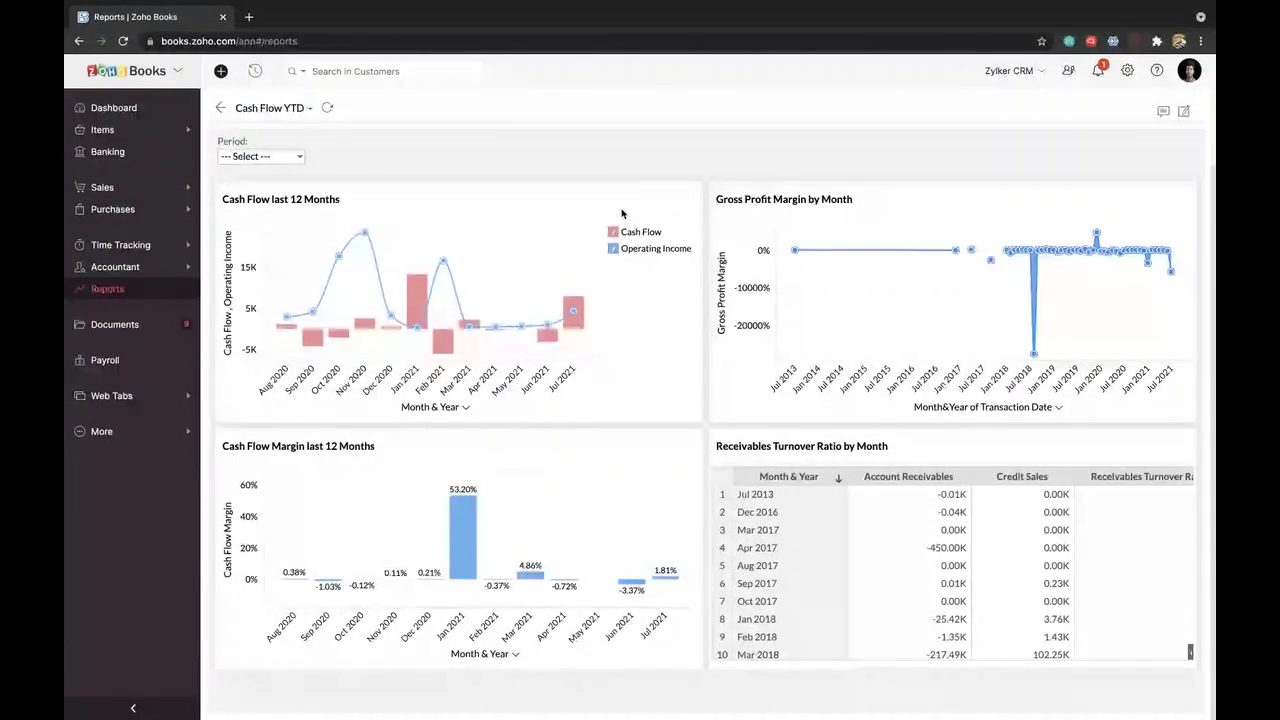
scroll(630, 213, up, 2)
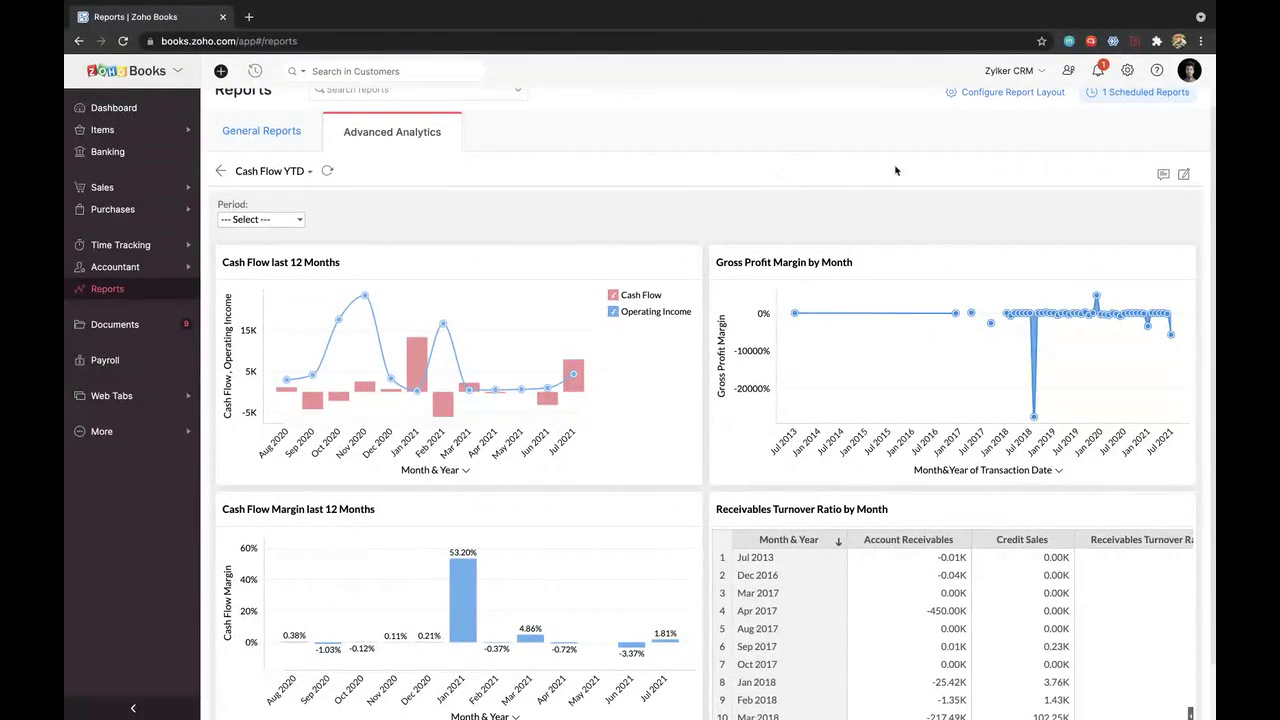
scroll(989, 125, up, 1)
click(1127, 70)
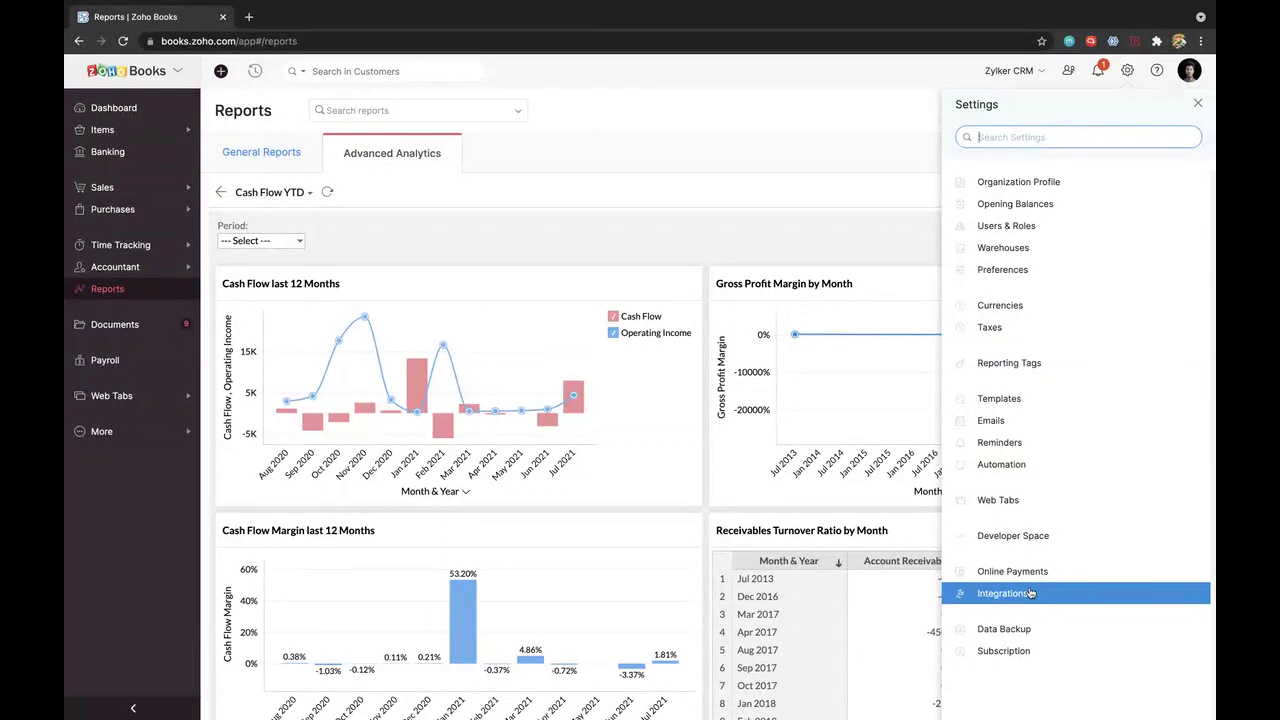
Step: Show the Integrations page's Other Apps, listing Slack, Square, Avalara, SurePayroll and Zapier
click(1030, 593)
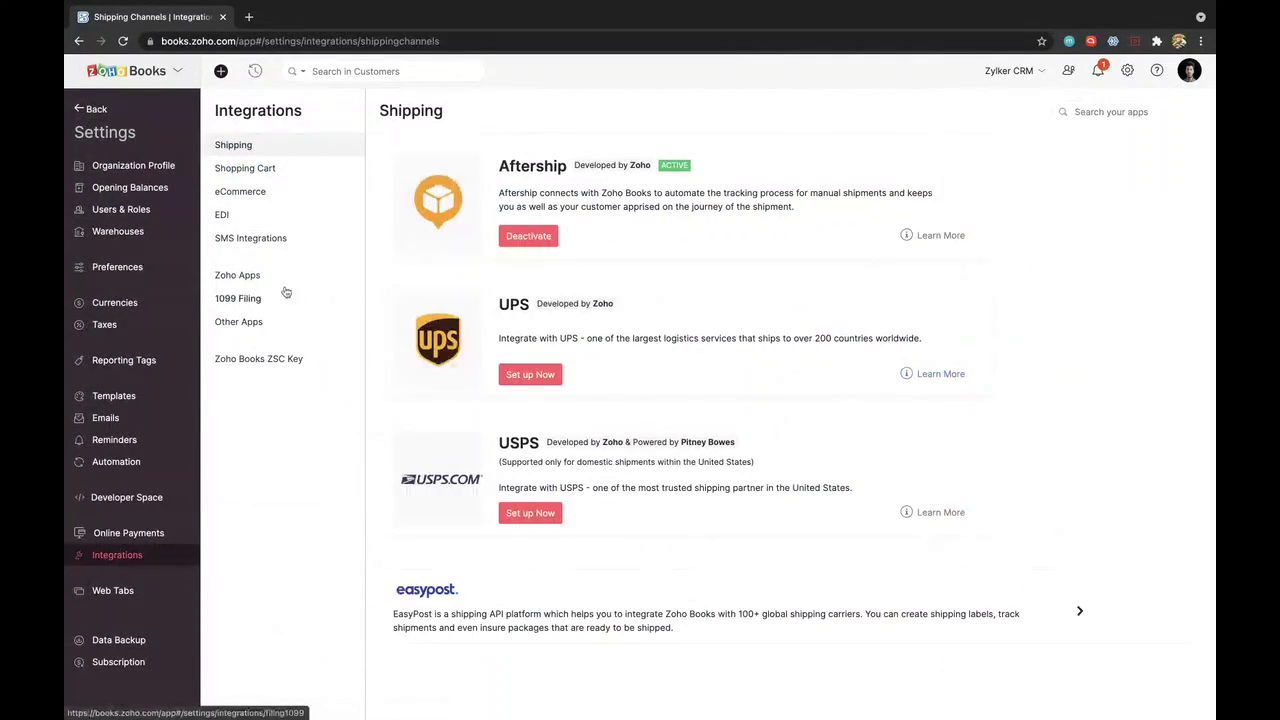
click(247, 324)
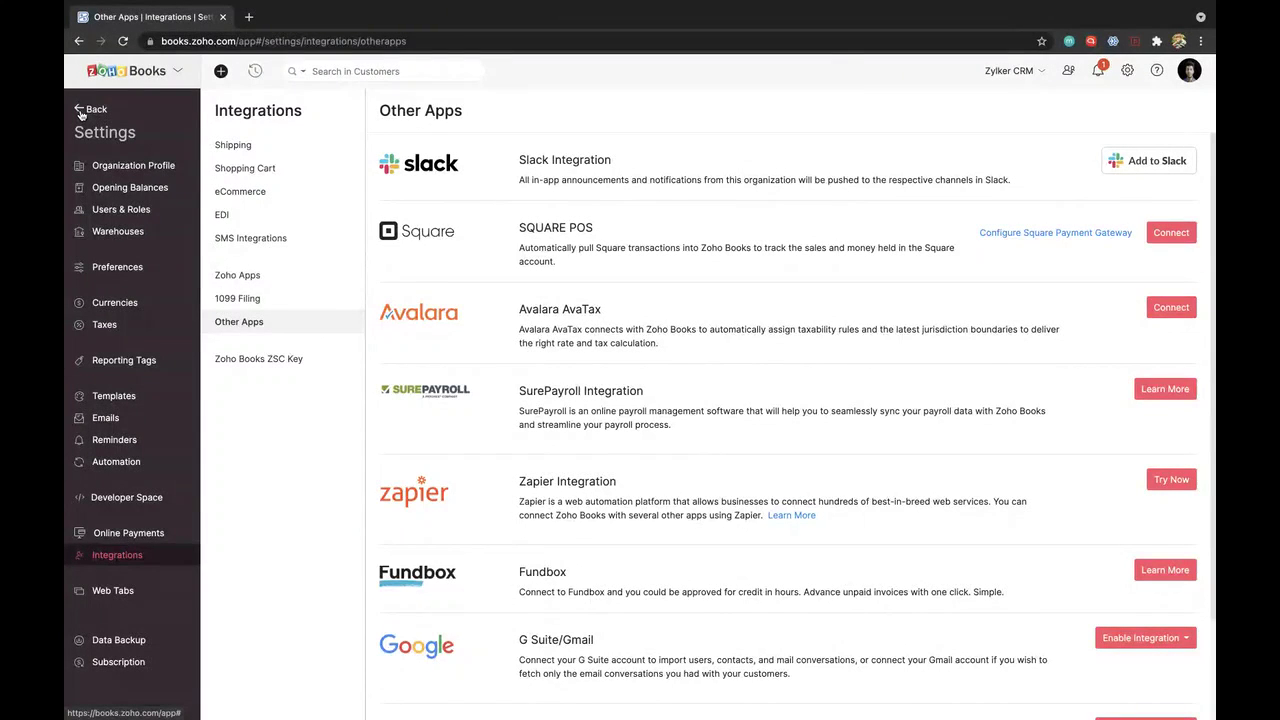
Step: Exit Settings back to the Reports page's Advanced Analytics tab
click(80, 112)
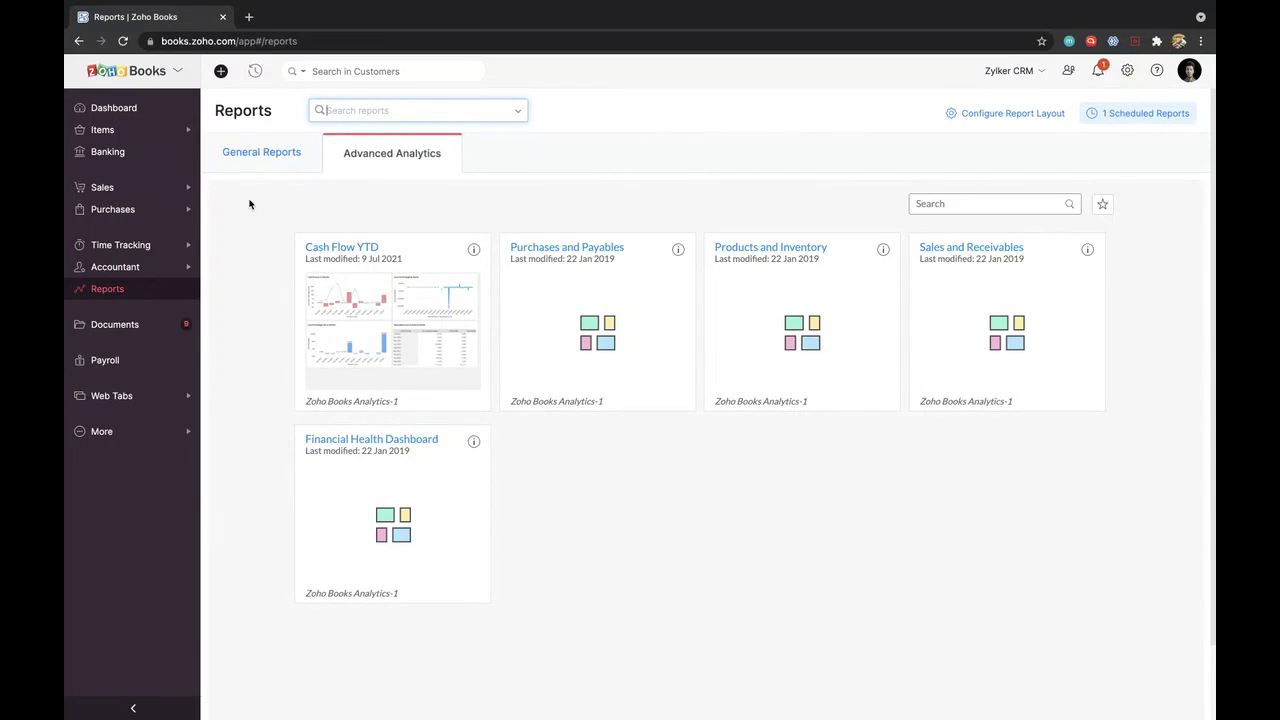
Step: Leave the reports, switch to the Zoho ShowTime desktop and stop the screen share
click(138, 113)
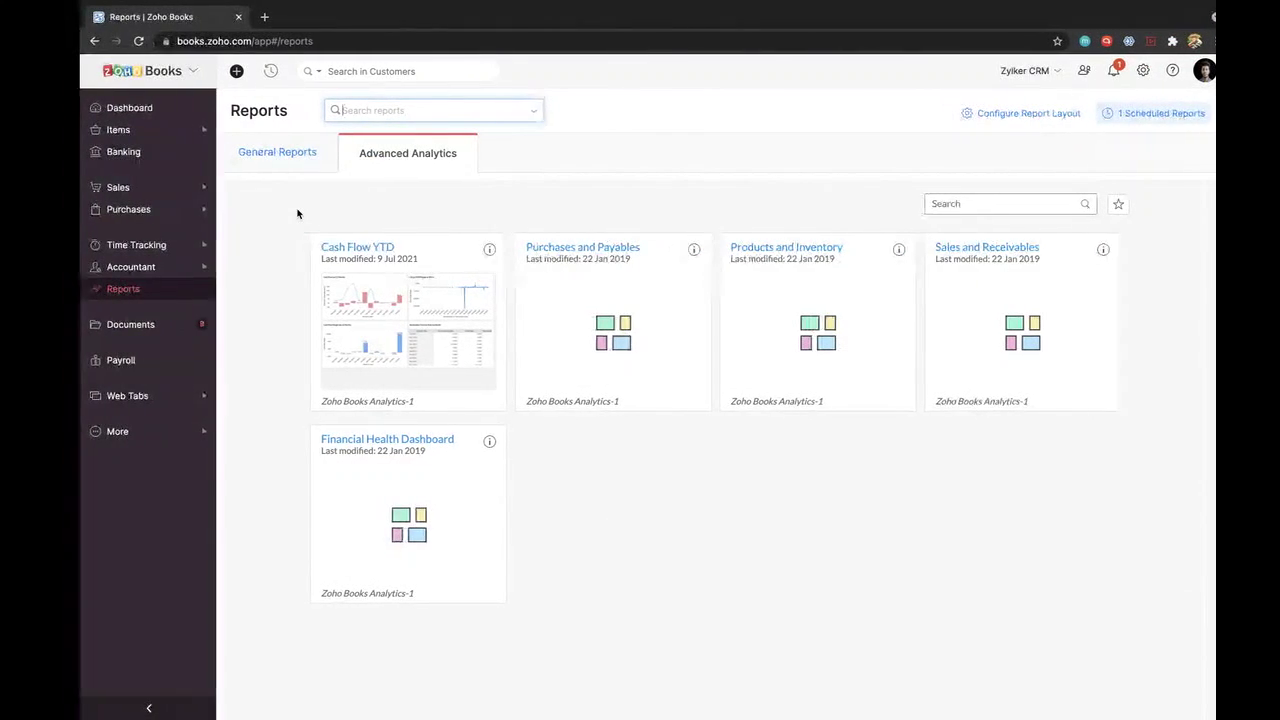
key(ctrl+Left)
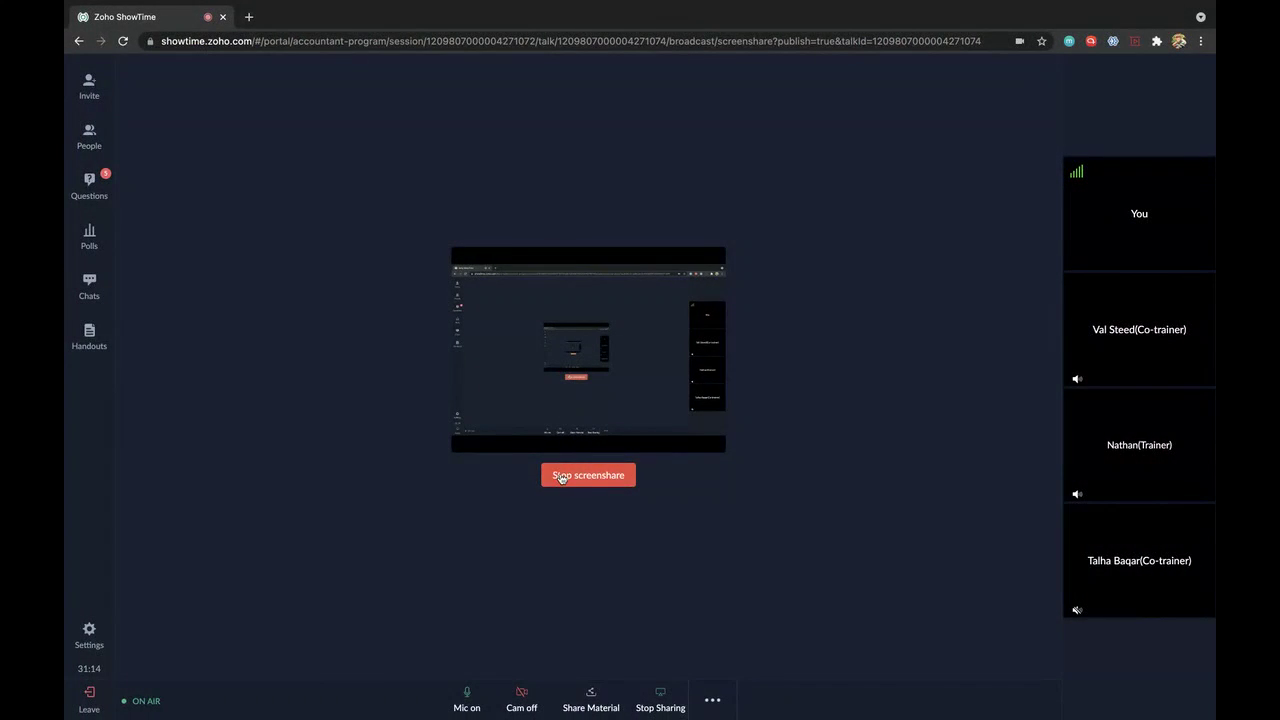
click(560, 471)
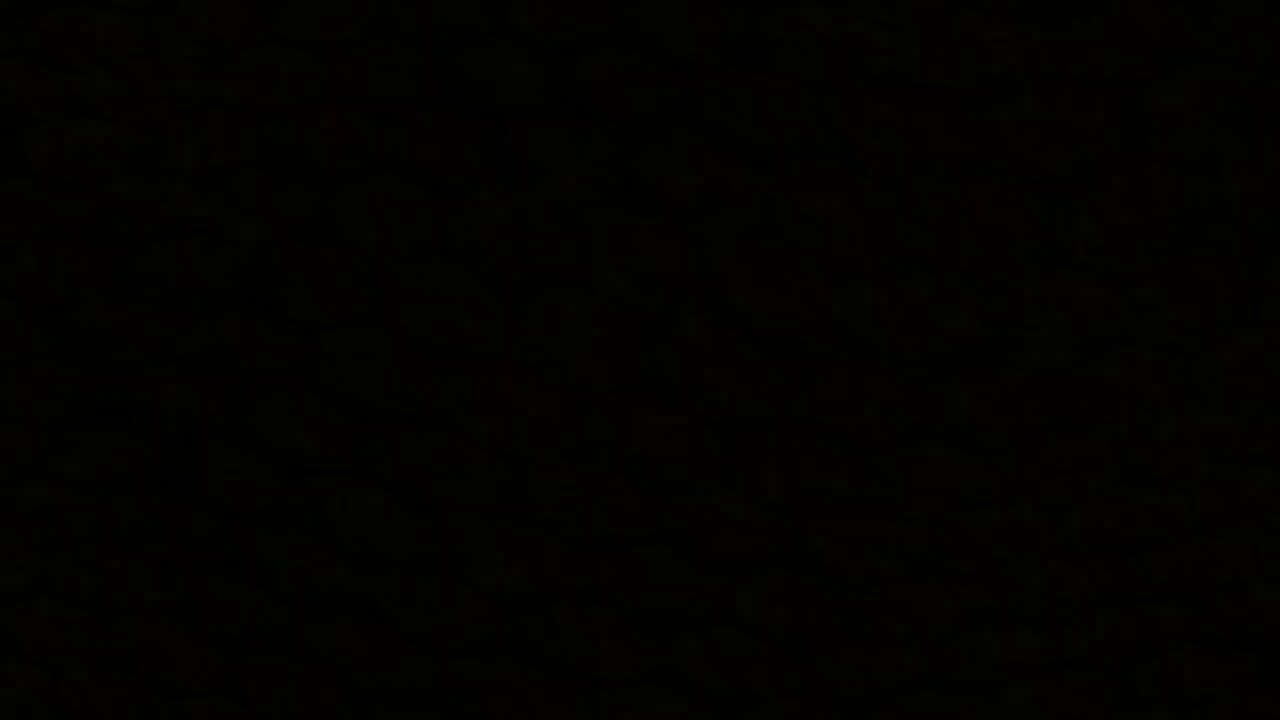
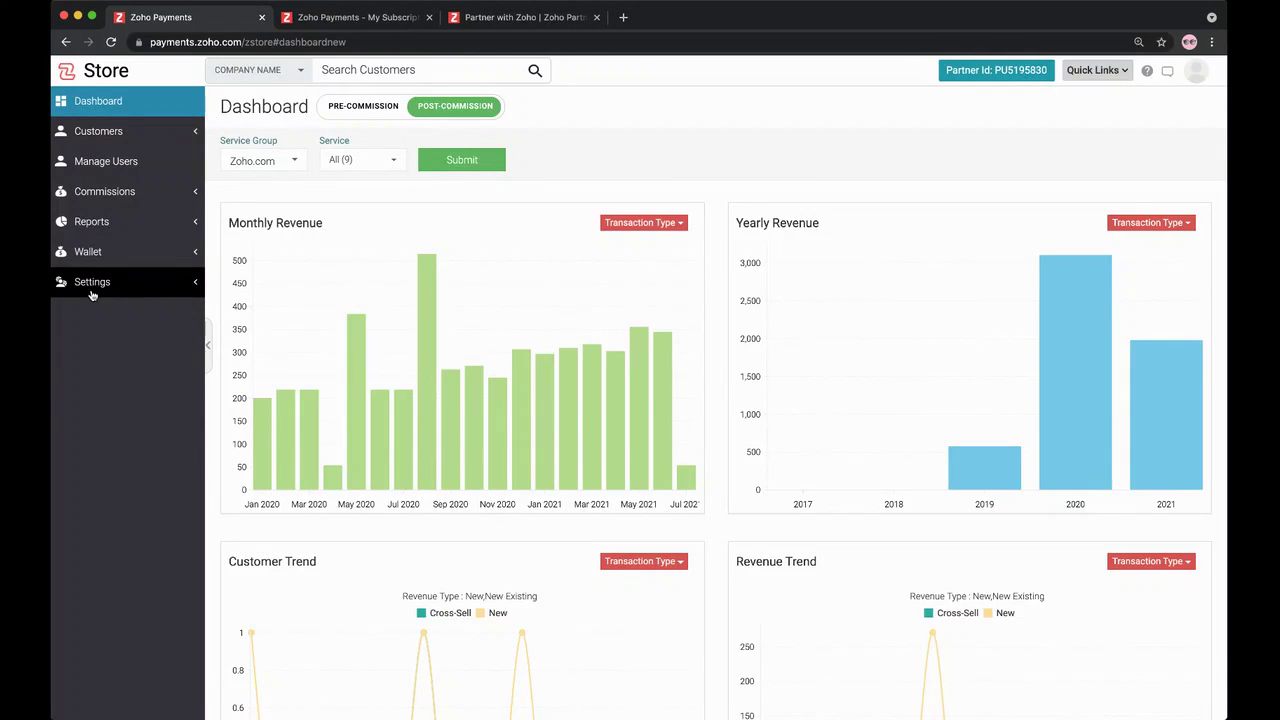
Step: Inspect the partner code and its tagging links under Settings > Partner Code, leaving the code unchanged
click(115, 288)
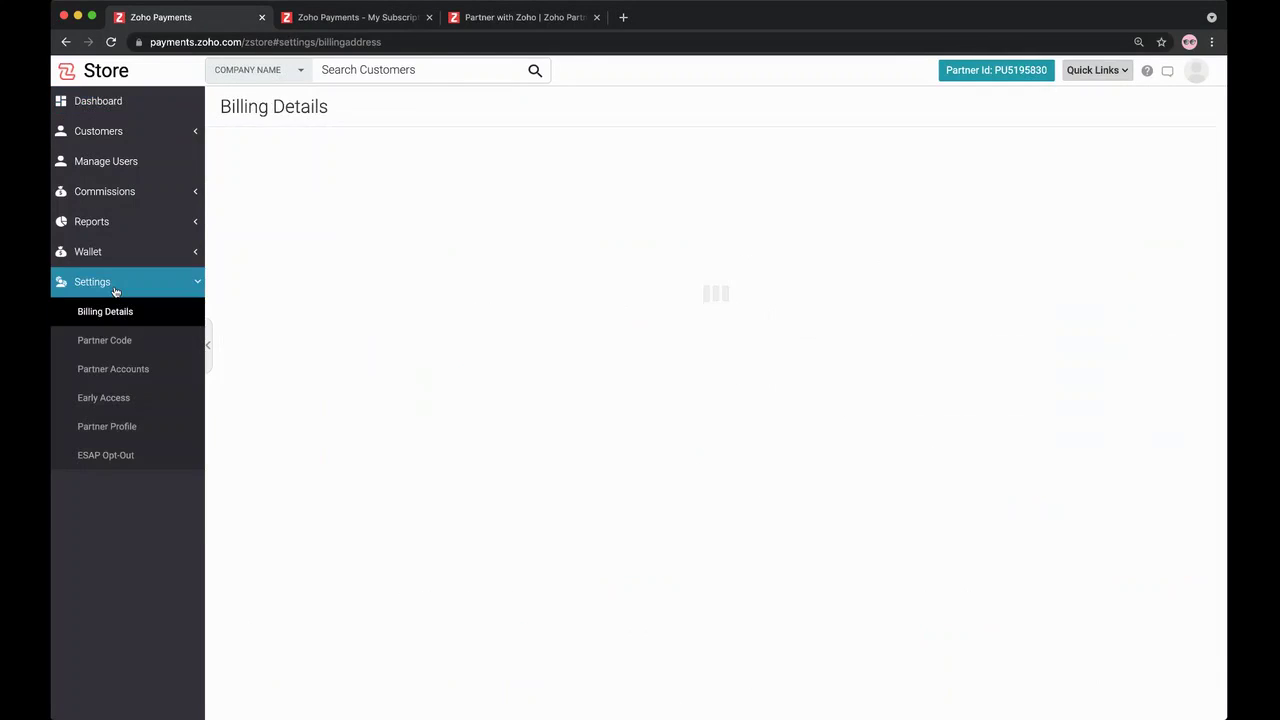
click(105, 340)
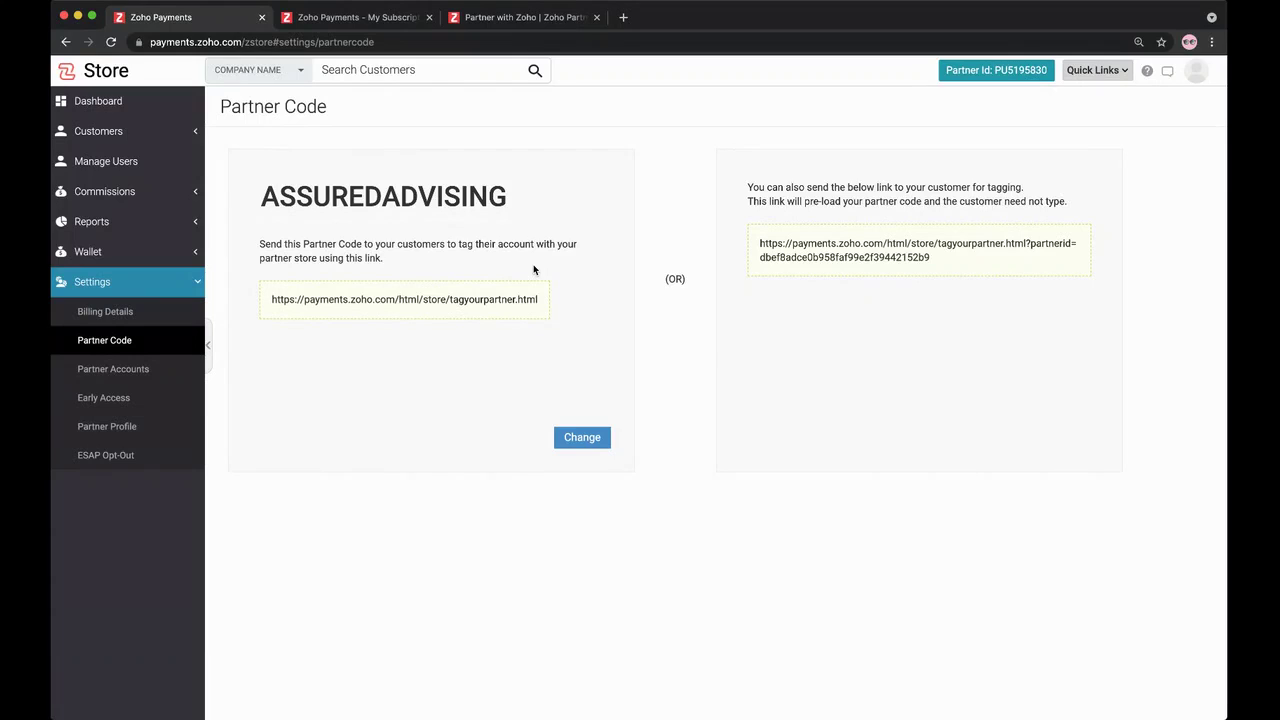
click(581, 438)
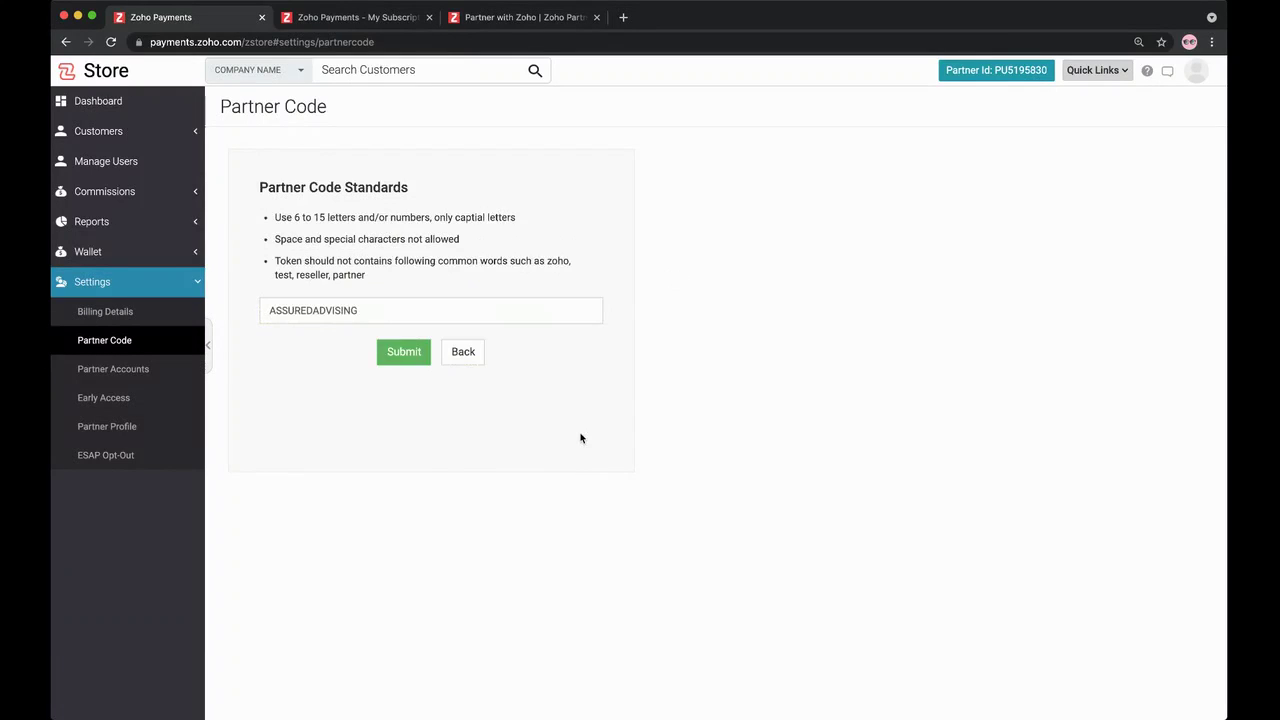
double_click(356, 319)
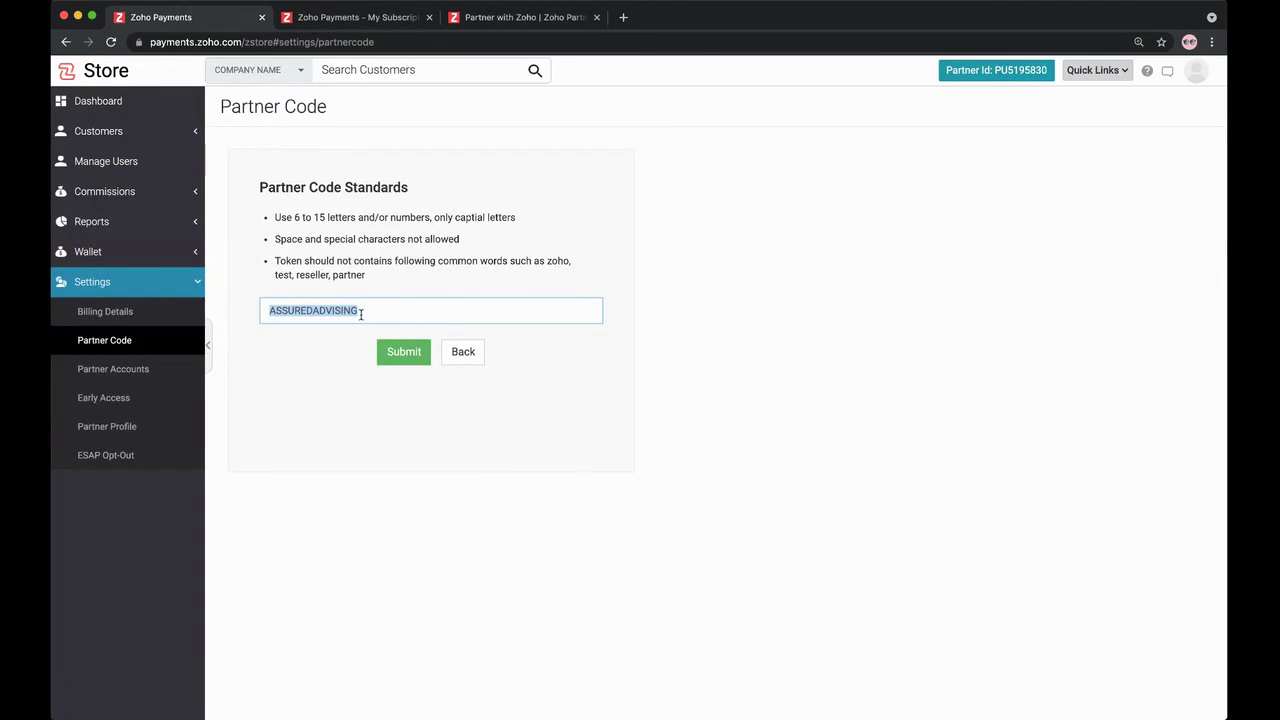
click(466, 358)
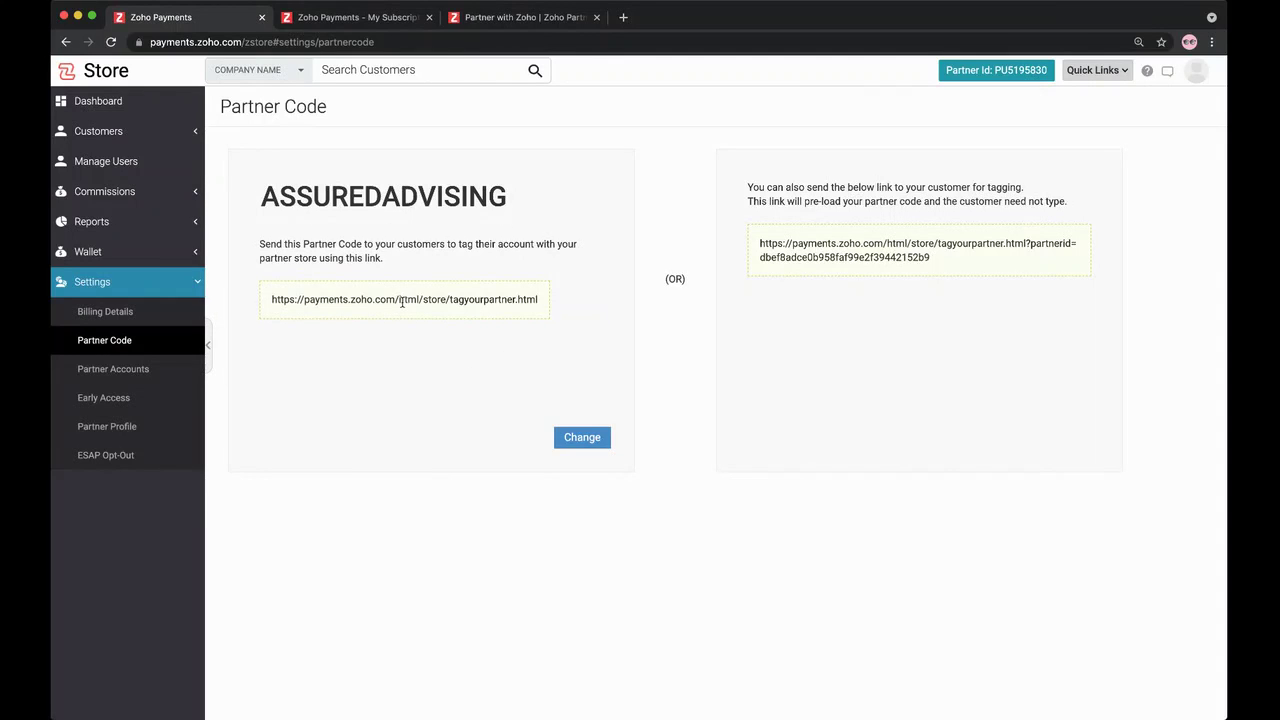
drag(271, 301, 542, 303)
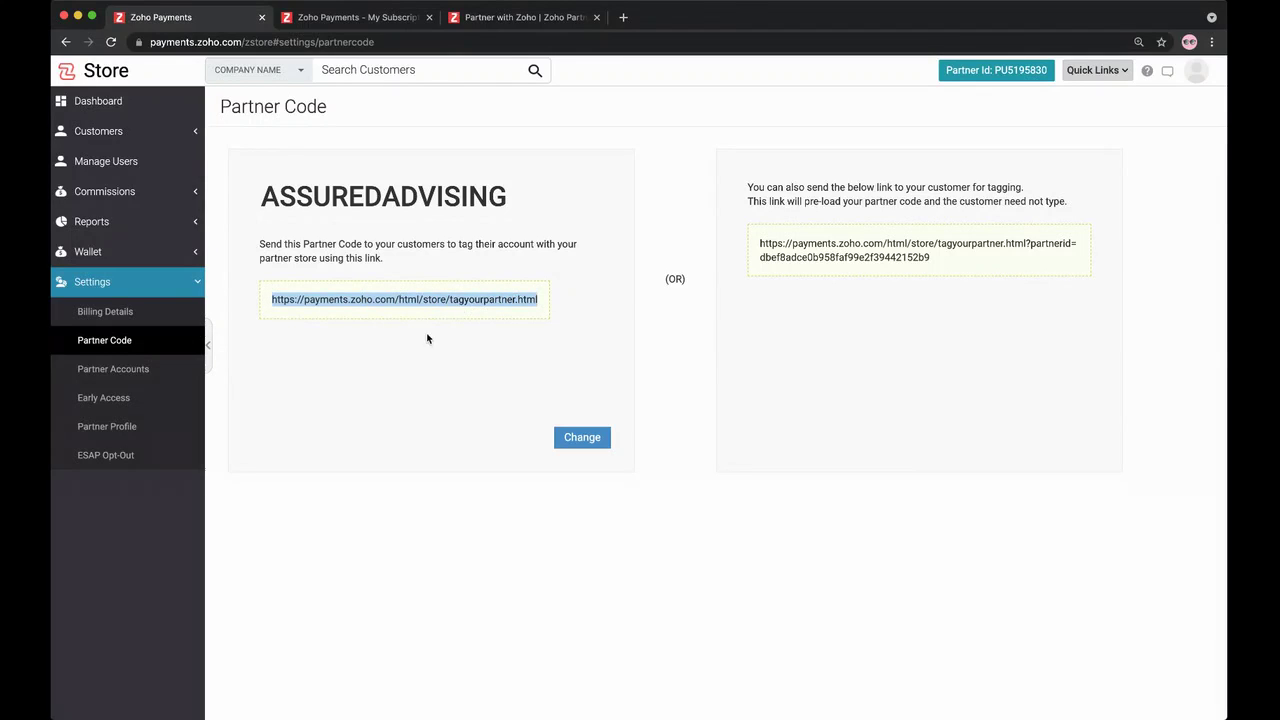
click(368, 22)
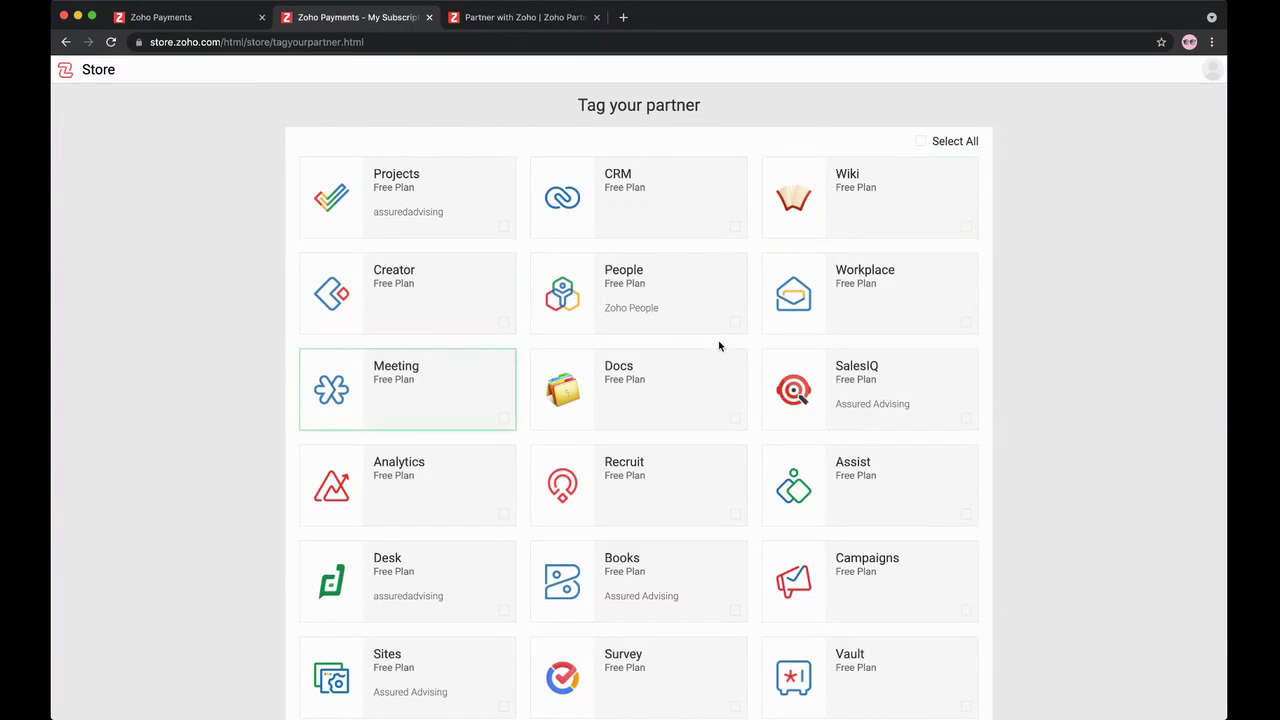
Step: Browse the Tag your partner app list and select the Books card
scroll(197, 417, down, 10)
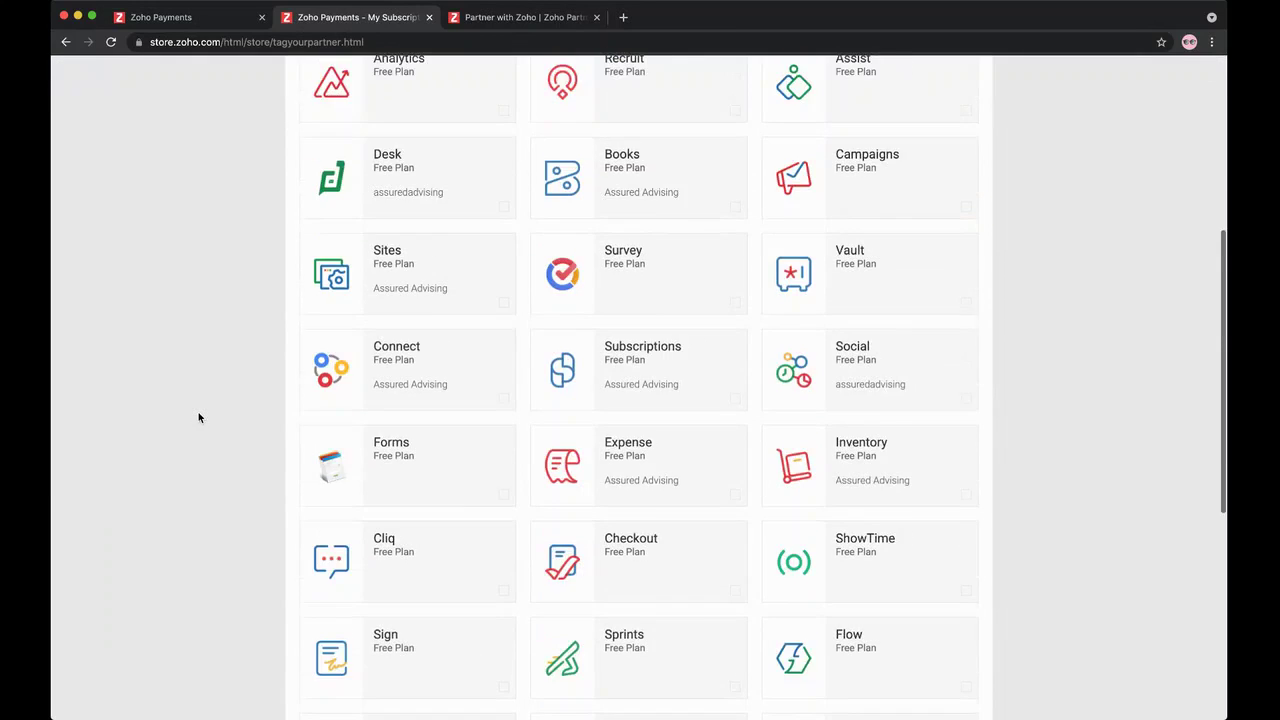
scroll(197, 417, down, 3)
mouse_move(418, 476)
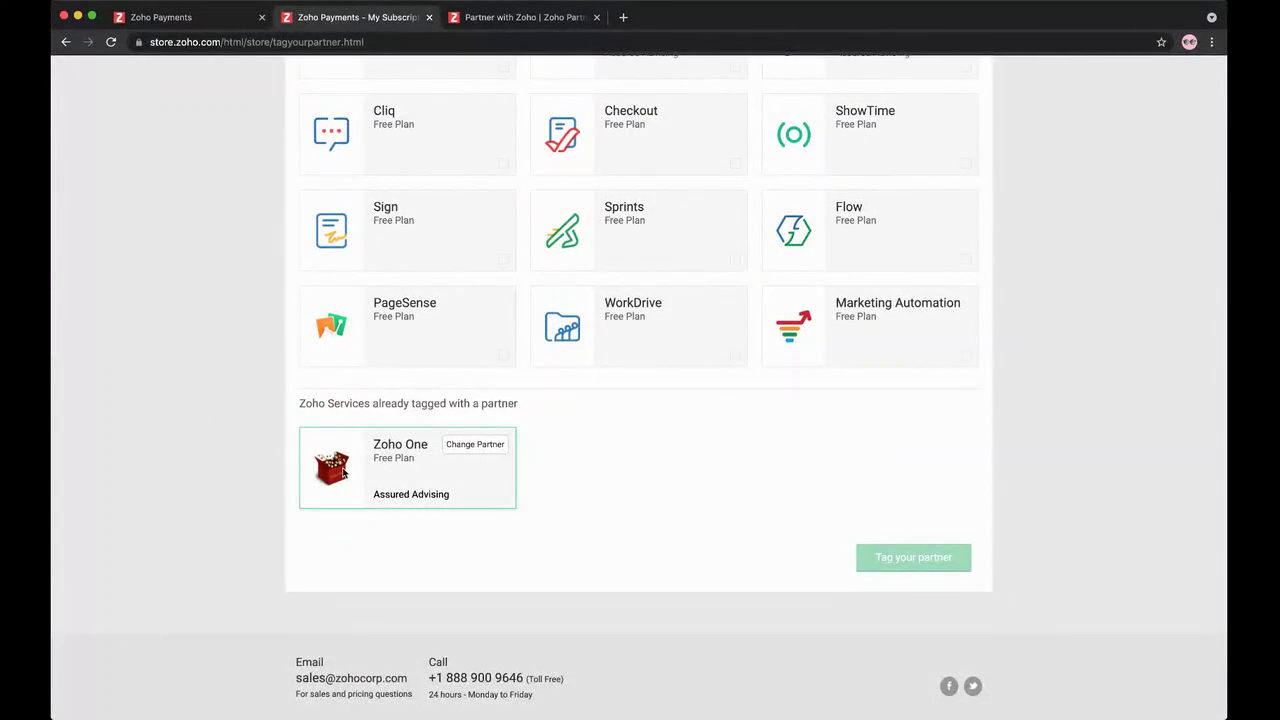
scroll(277, 437, up, 13)
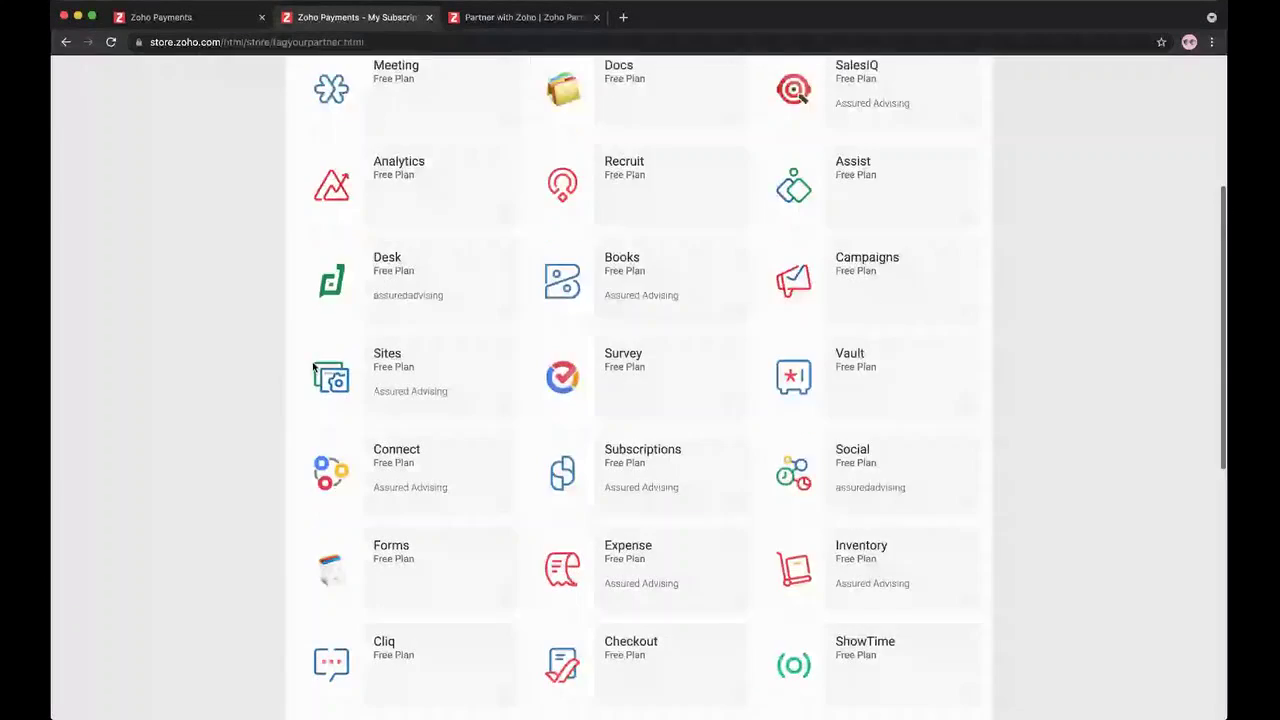
click(626, 583)
Step: Start tagging Books by entering the partner code, then close the dialog without submitting
scroll(636, 585, down, 2)
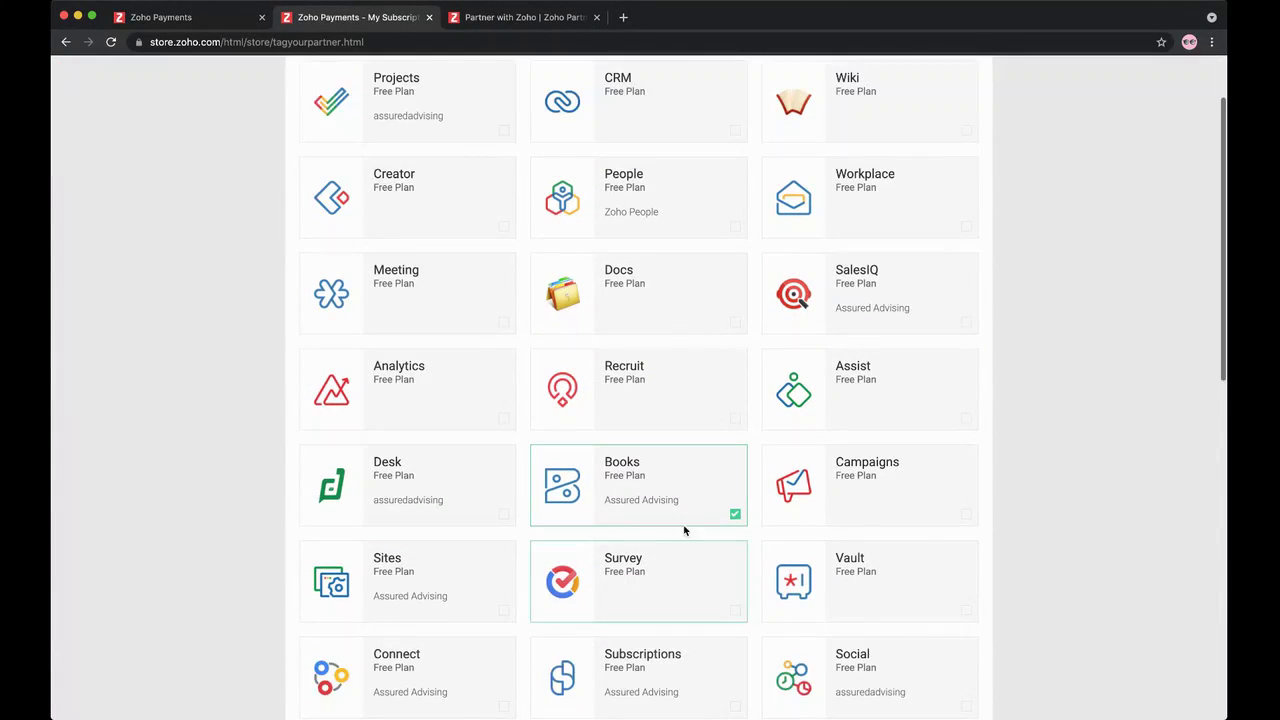
scroll(646, 510, down, 10)
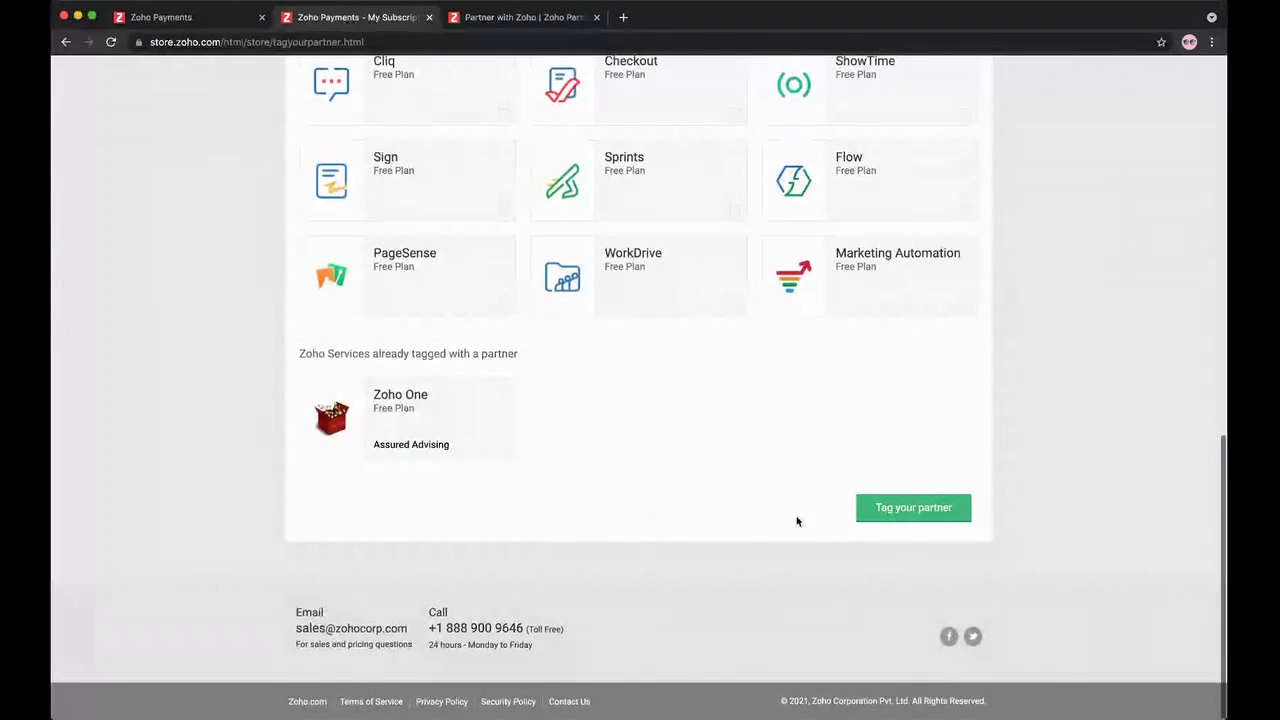
click(913, 517)
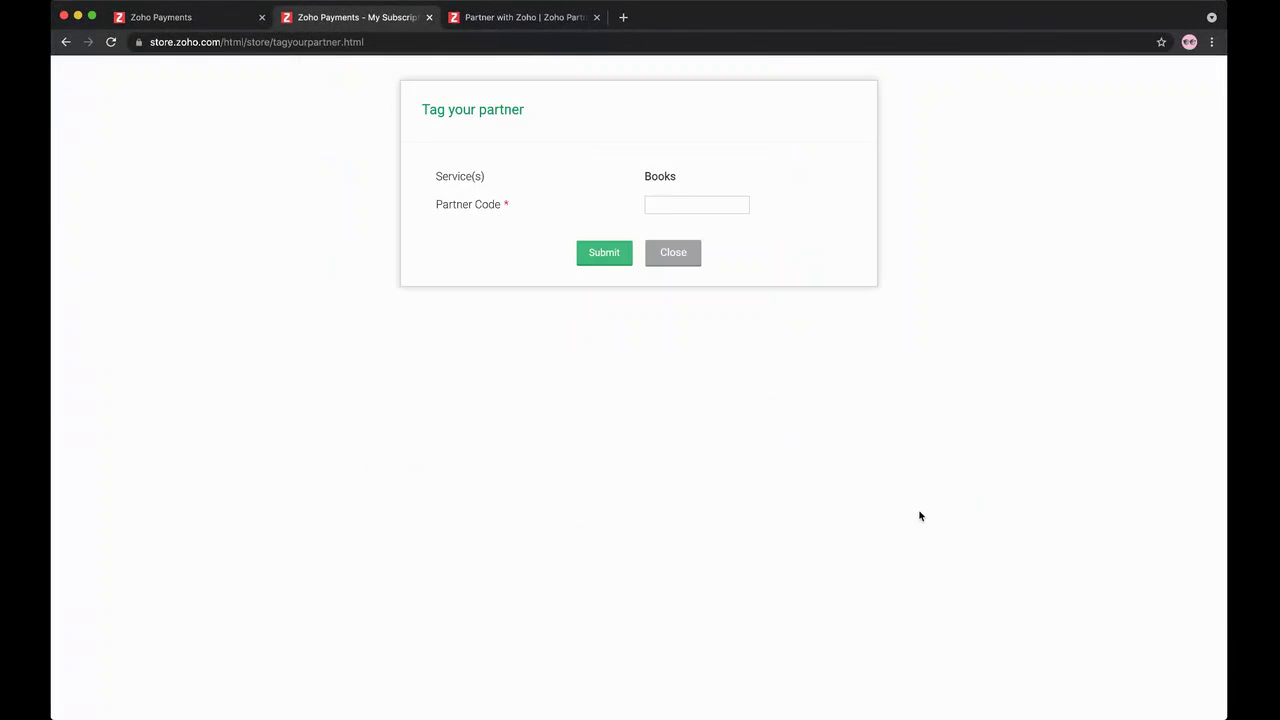
click(687, 206)
click(686, 255)
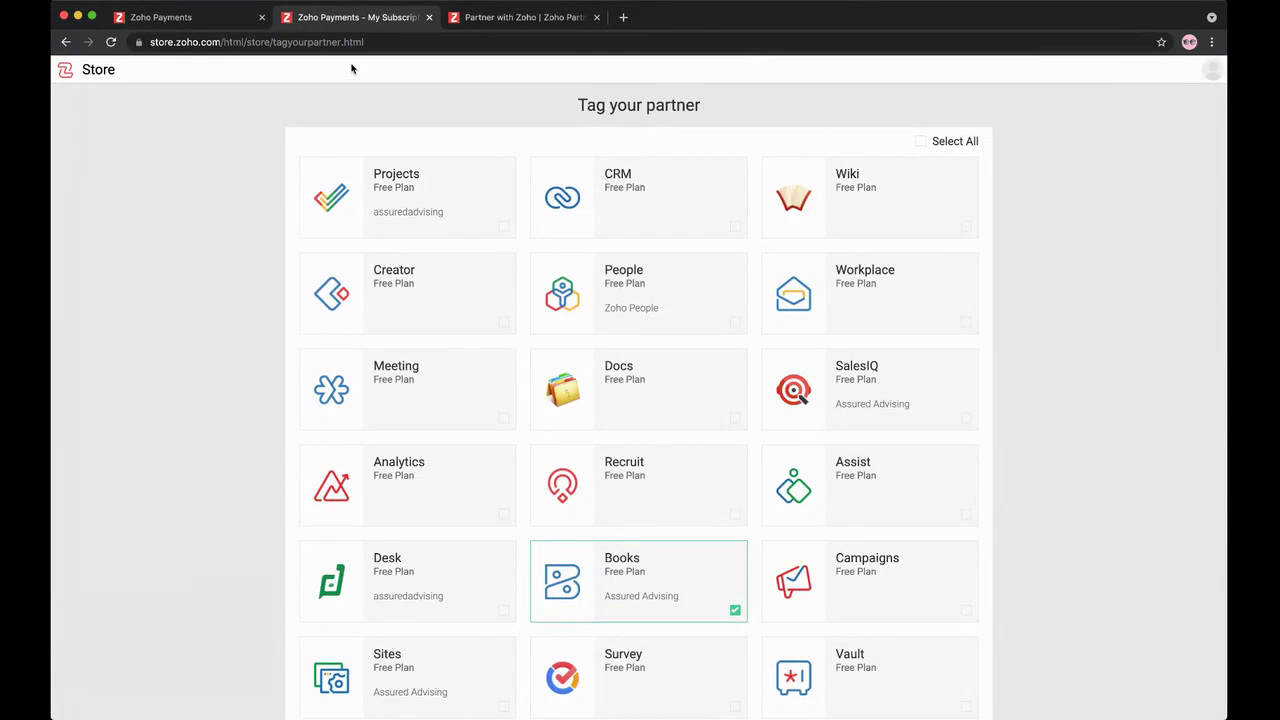
click(222, 22)
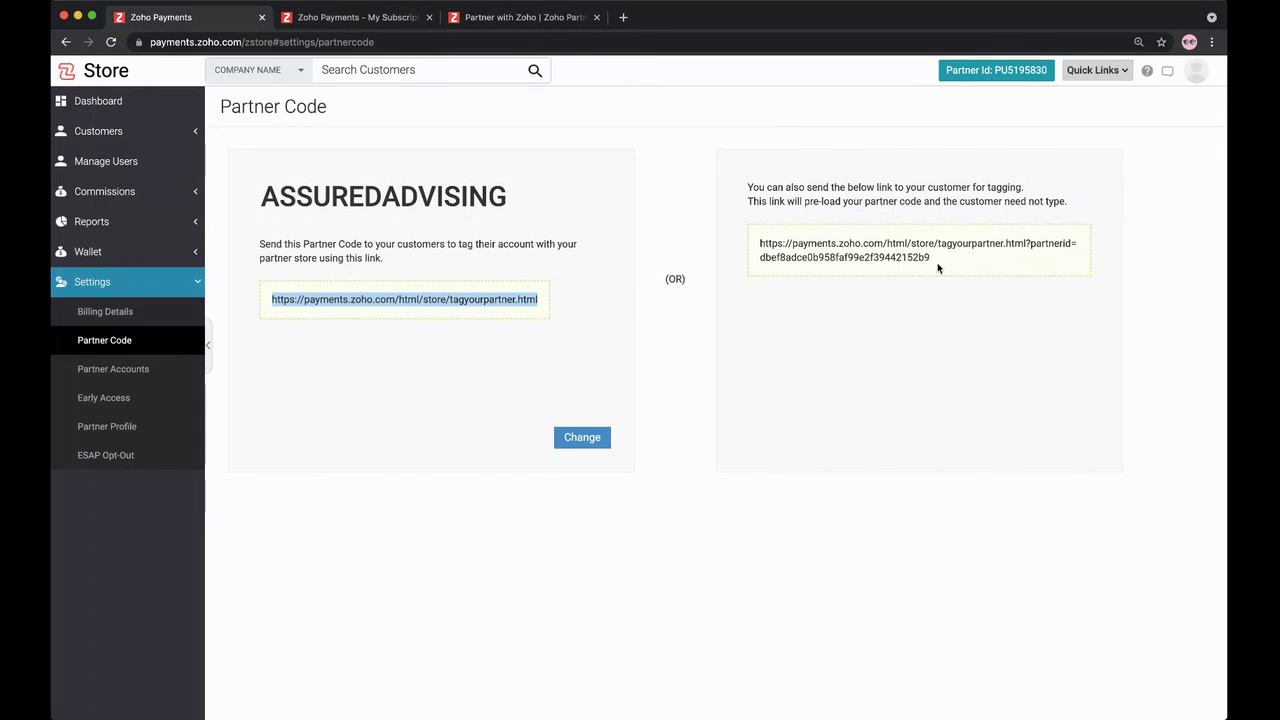
Step: Copy the pre-loaded partnerid tagging URL and load it in a new browser tab
drag(937, 263, 762, 241)
key(ctrl+c)
click(623, 17)
key(ctrl+v)
key(Return)
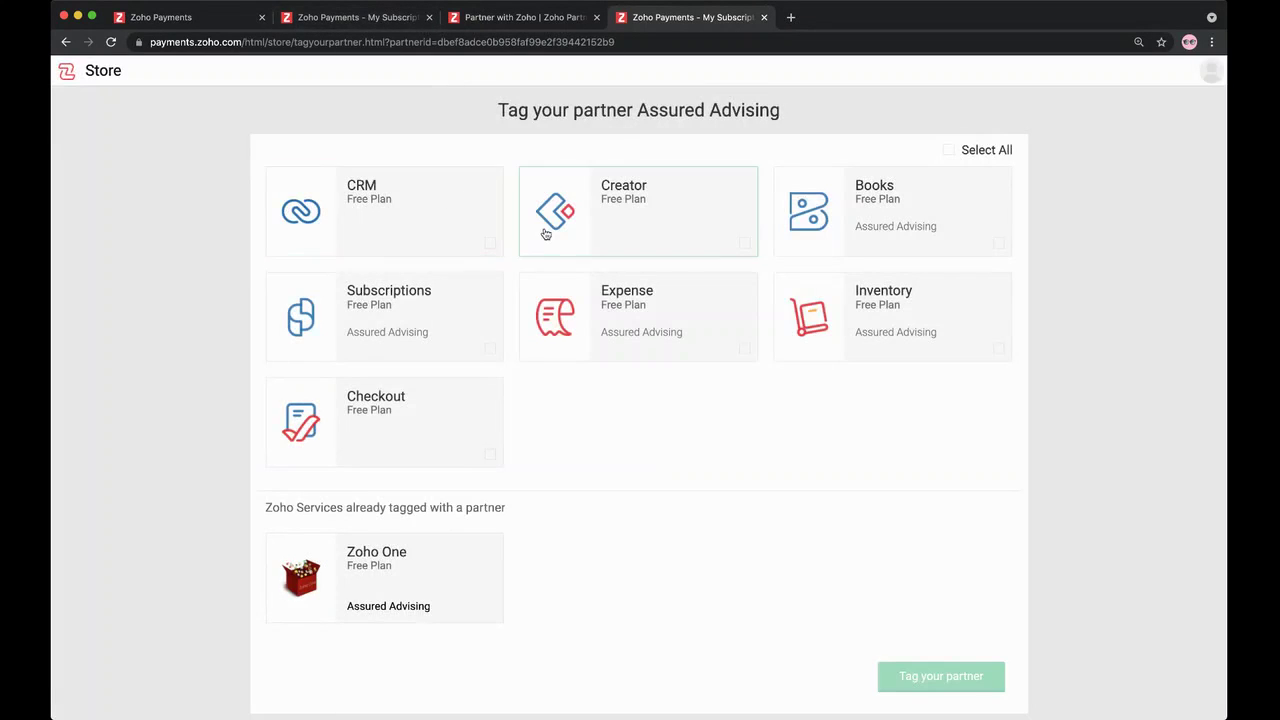
Step: Tick CRM on the tagging page, then return to the Partner Code tab
click(490, 242)
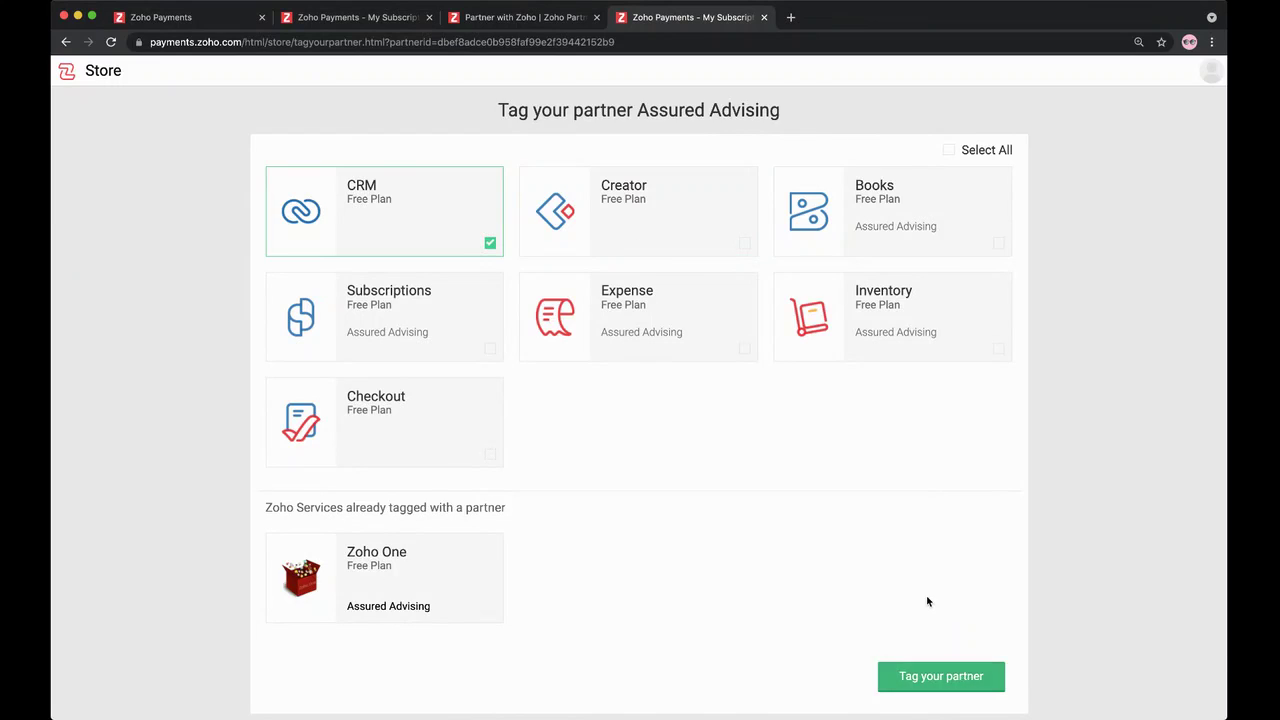
scroll(930, 600, down, 3)
scroll(670, 376, up, 3)
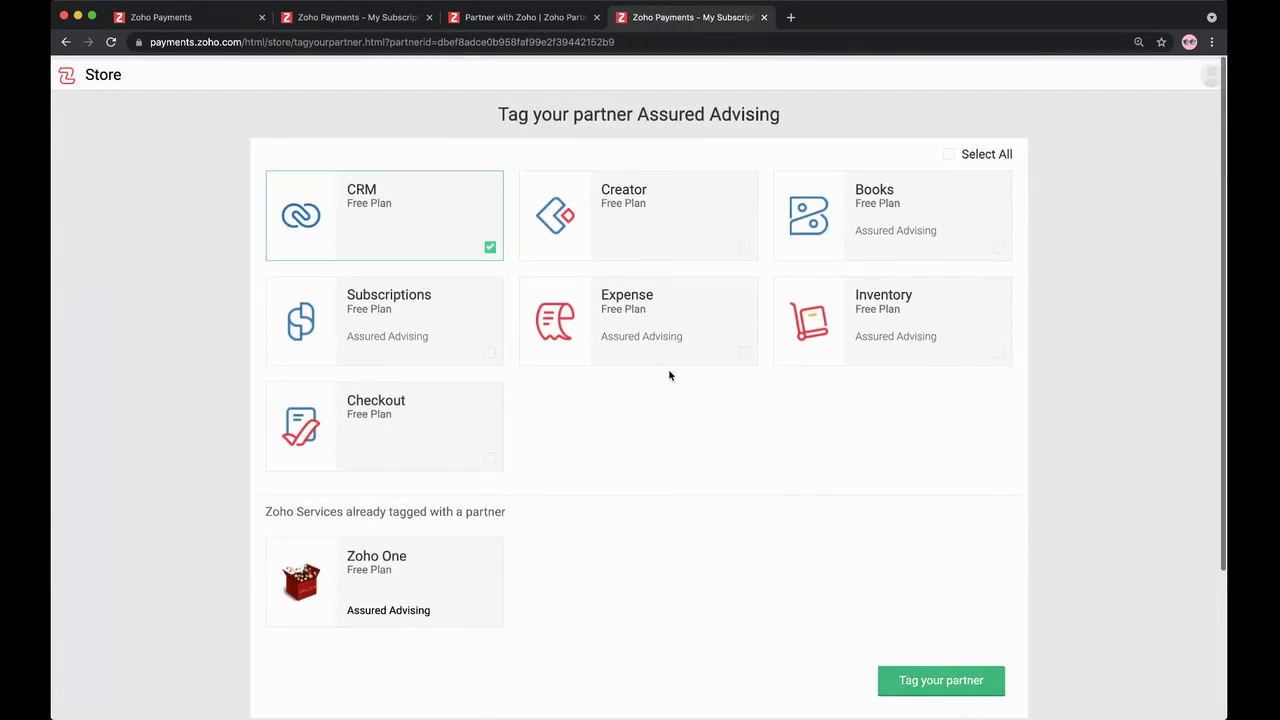
click(192, 18)
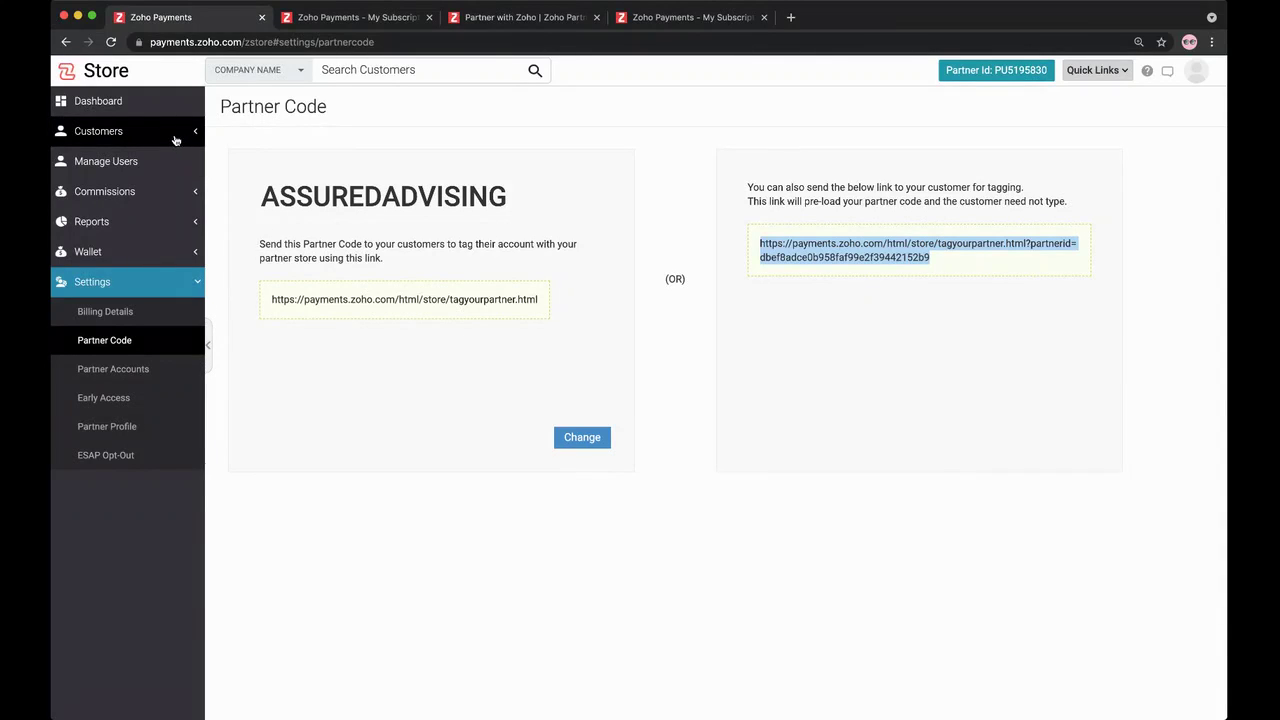
Step: Start a new Books customer and check the customer's e-mail, which already has an account
click(175, 138)
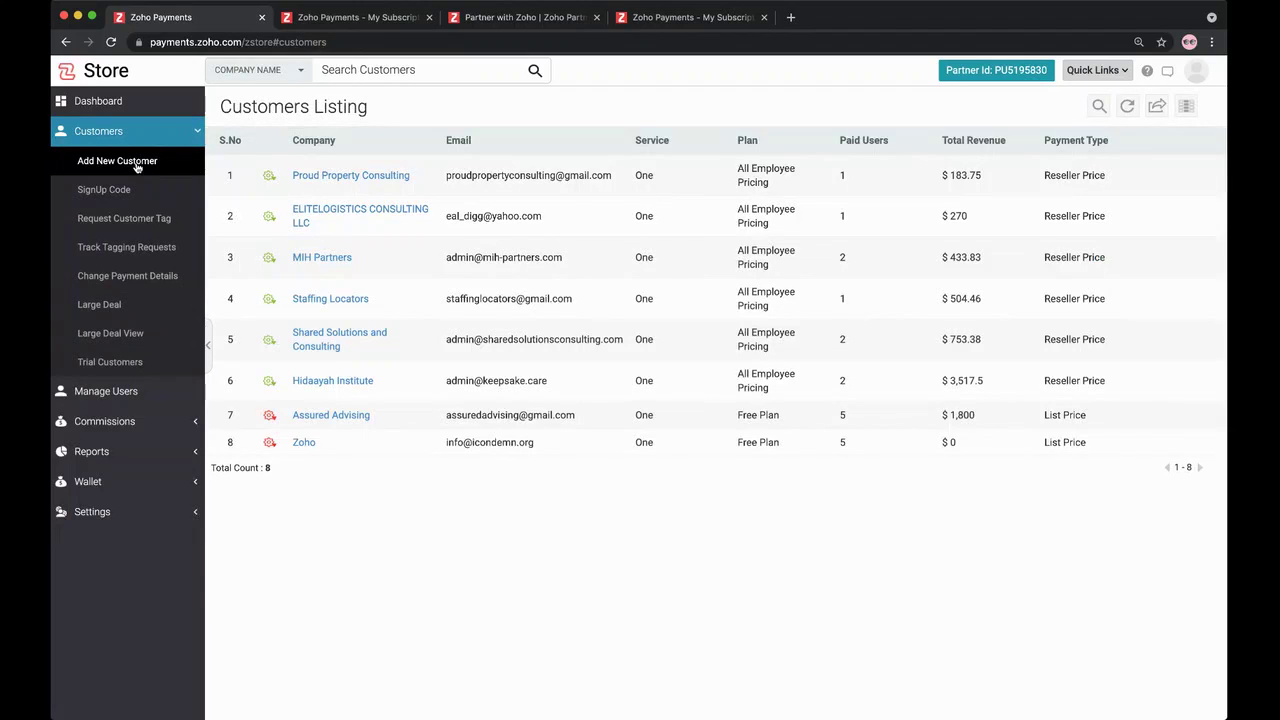
click(137, 163)
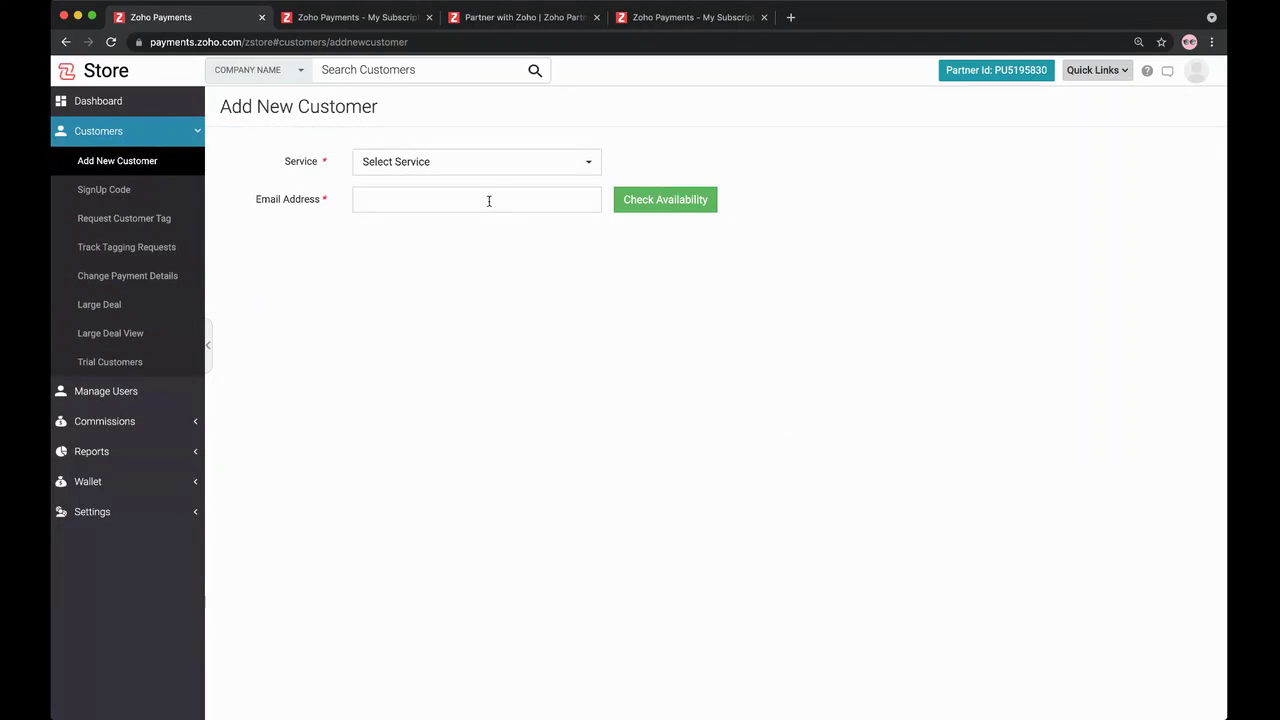
click(487, 166)
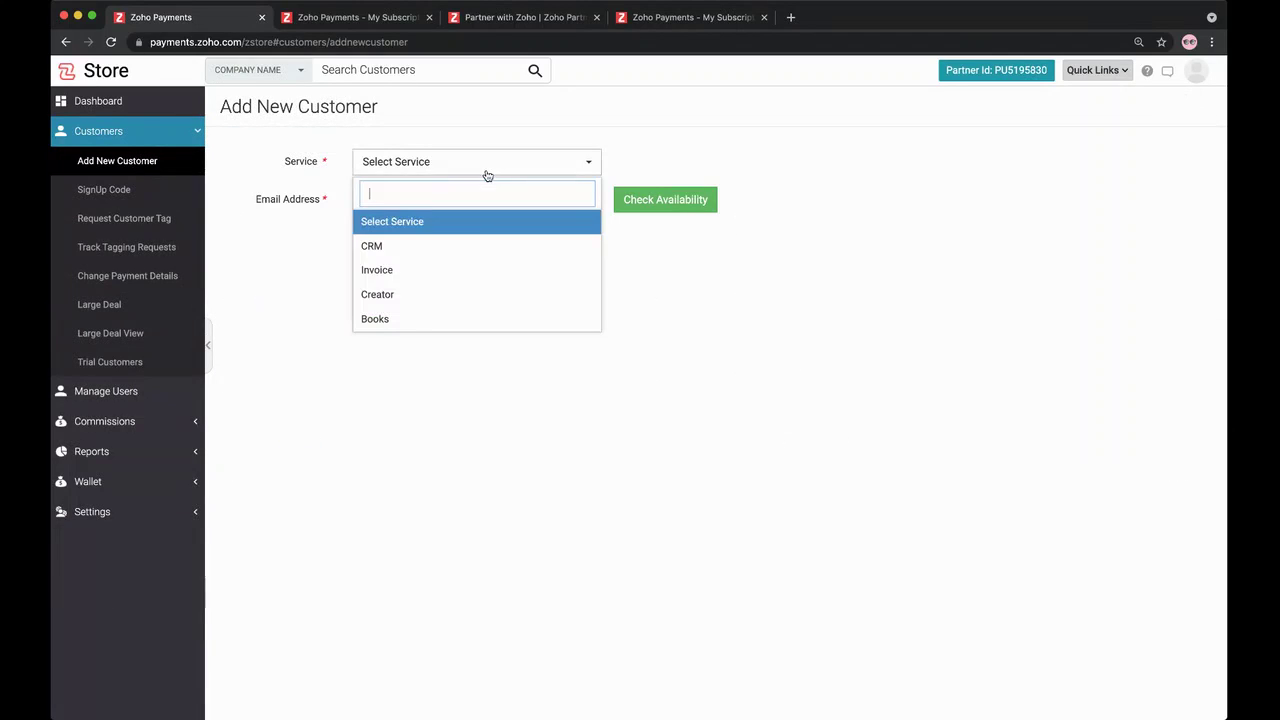
click(458, 318)
click(401, 197)
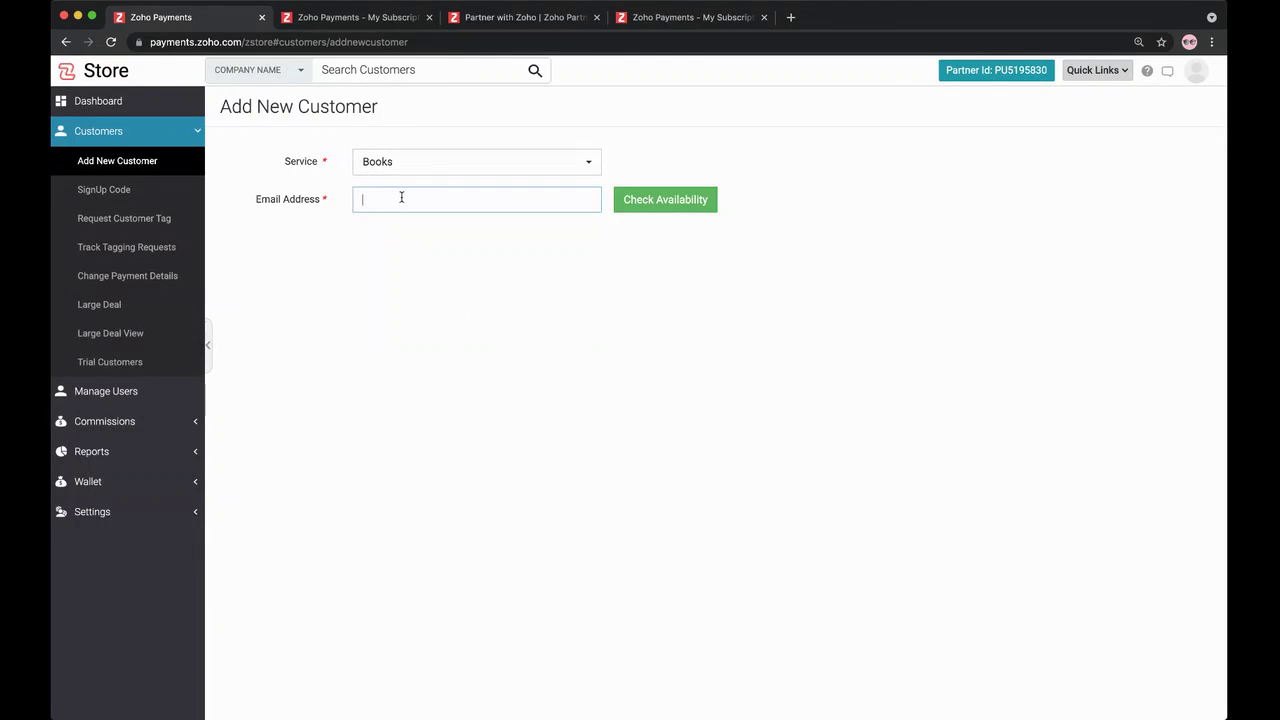
click(660, 201)
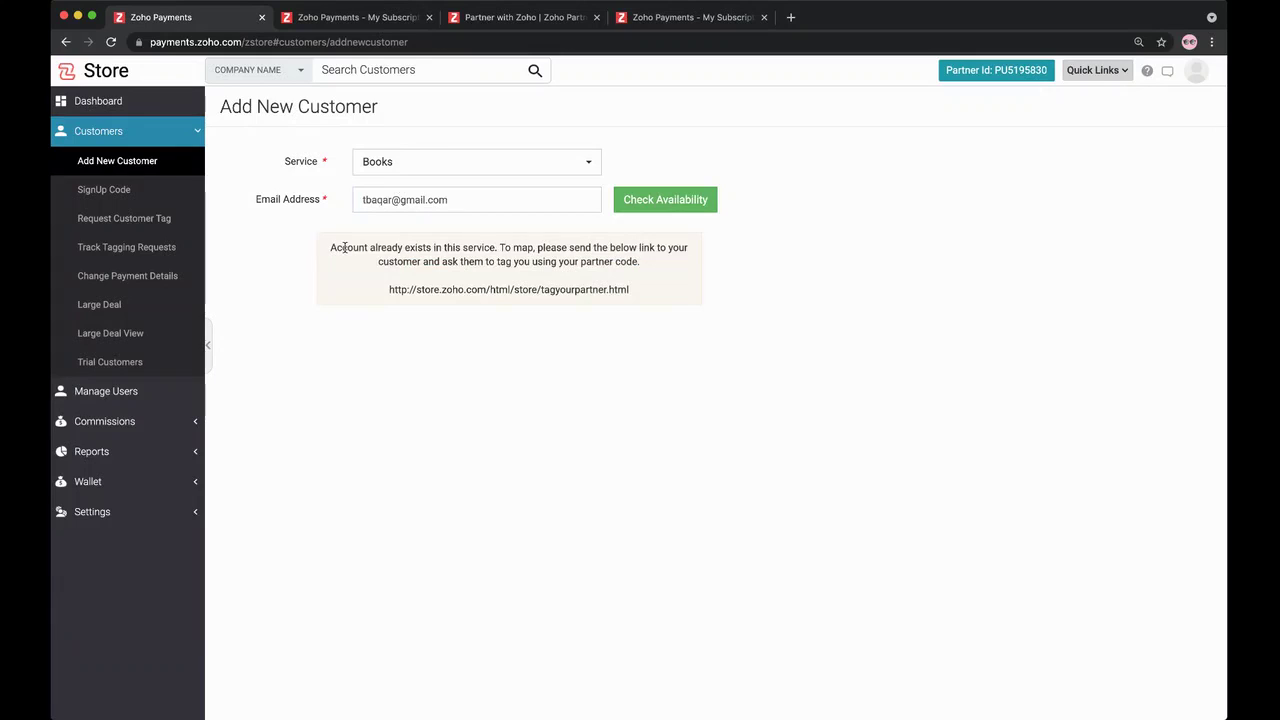
drag(318, 246, 628, 293)
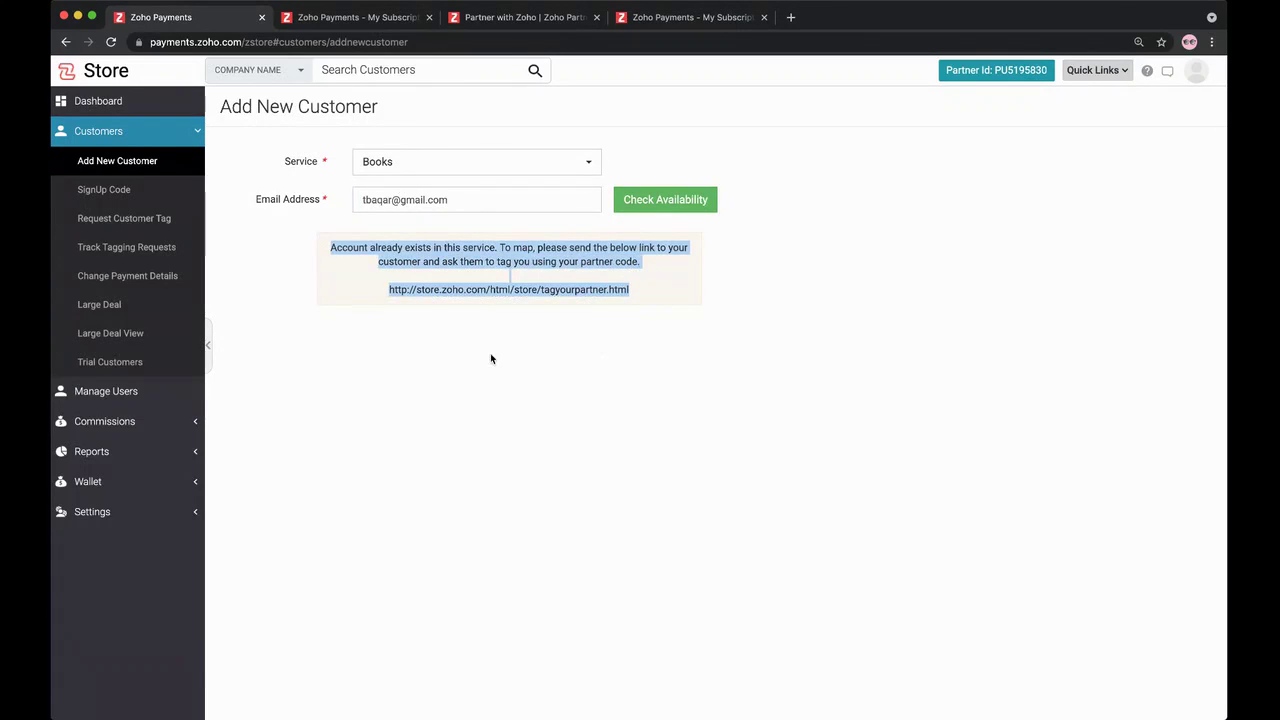
Step: Go back to the Customers Listing and bring up Staffing Locators' status actions
click(526, 318)
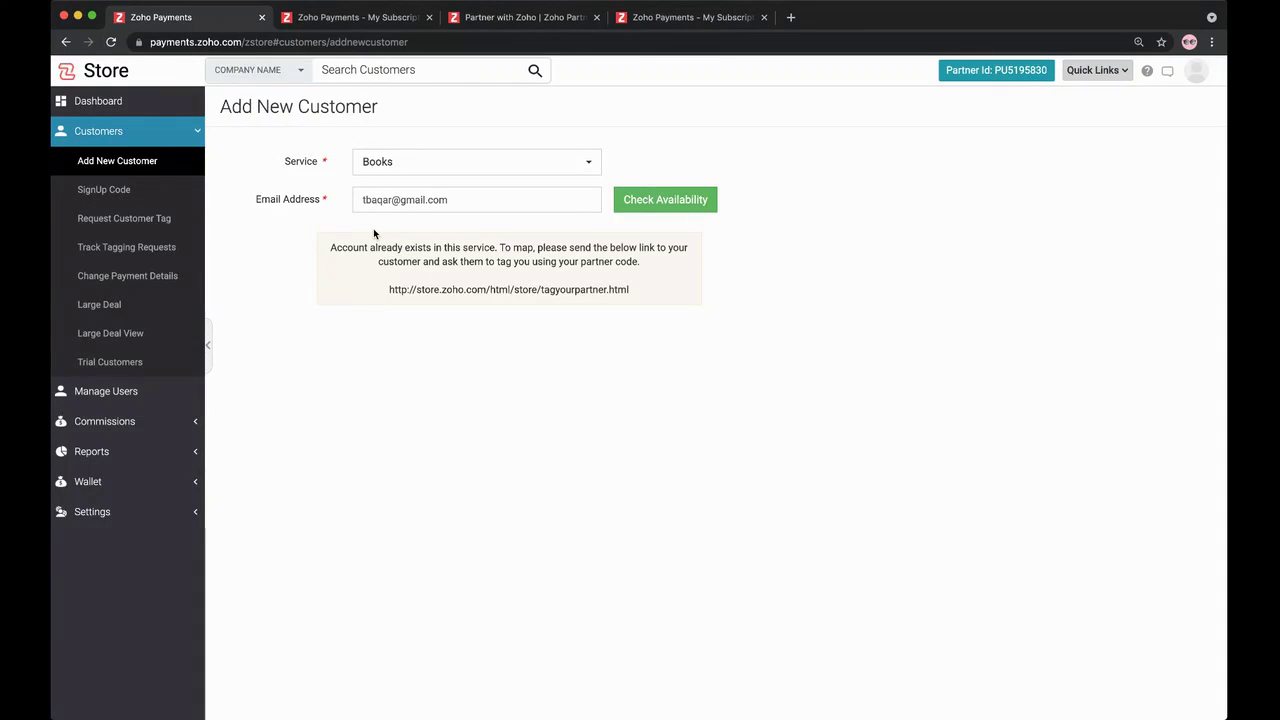
click(133, 132)
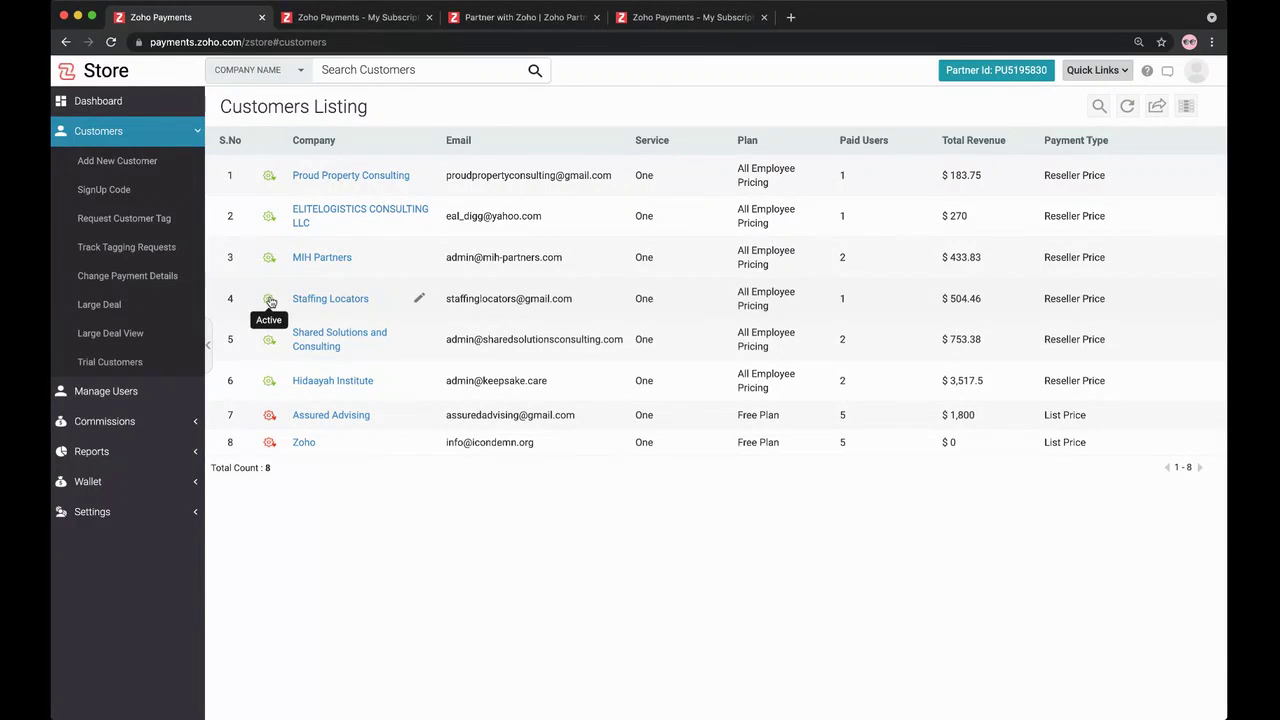
click(269, 300)
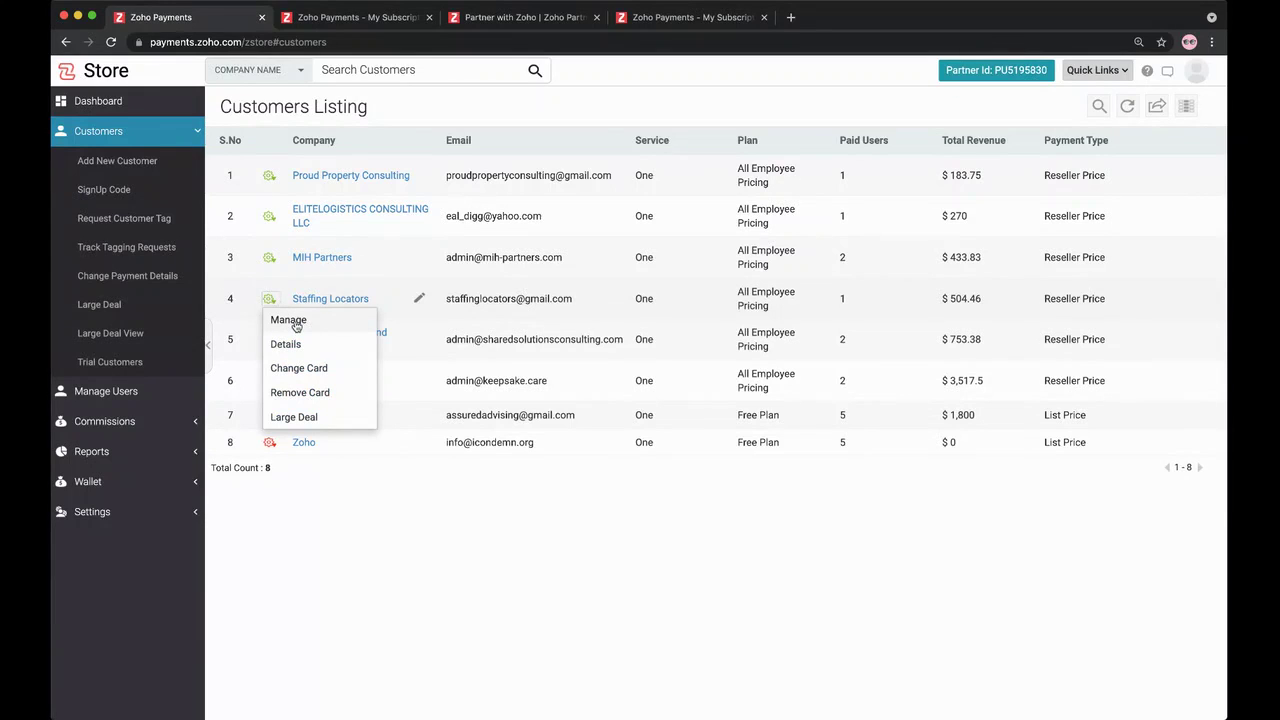
Step: Manage Staffing Locators' reseller licenses, reviewing Plan and Transaction Details, then return to the portal
click(292, 322)
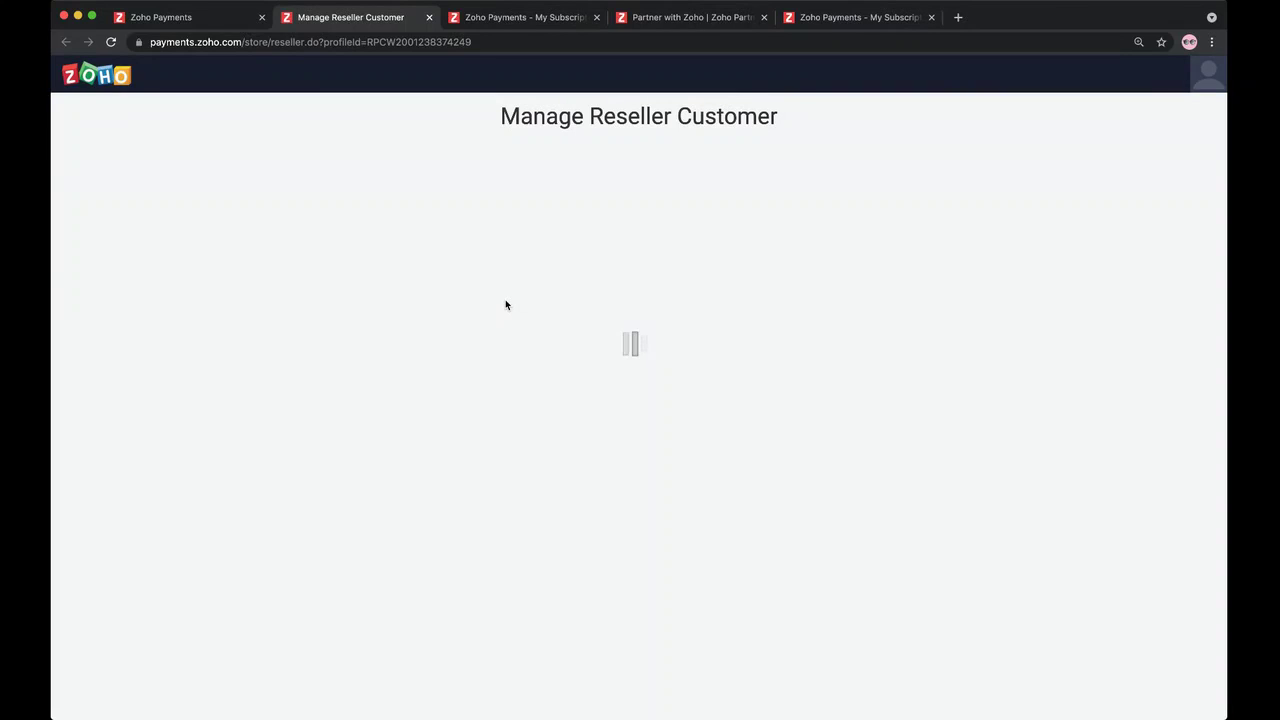
scroll(430, 366, down, 6)
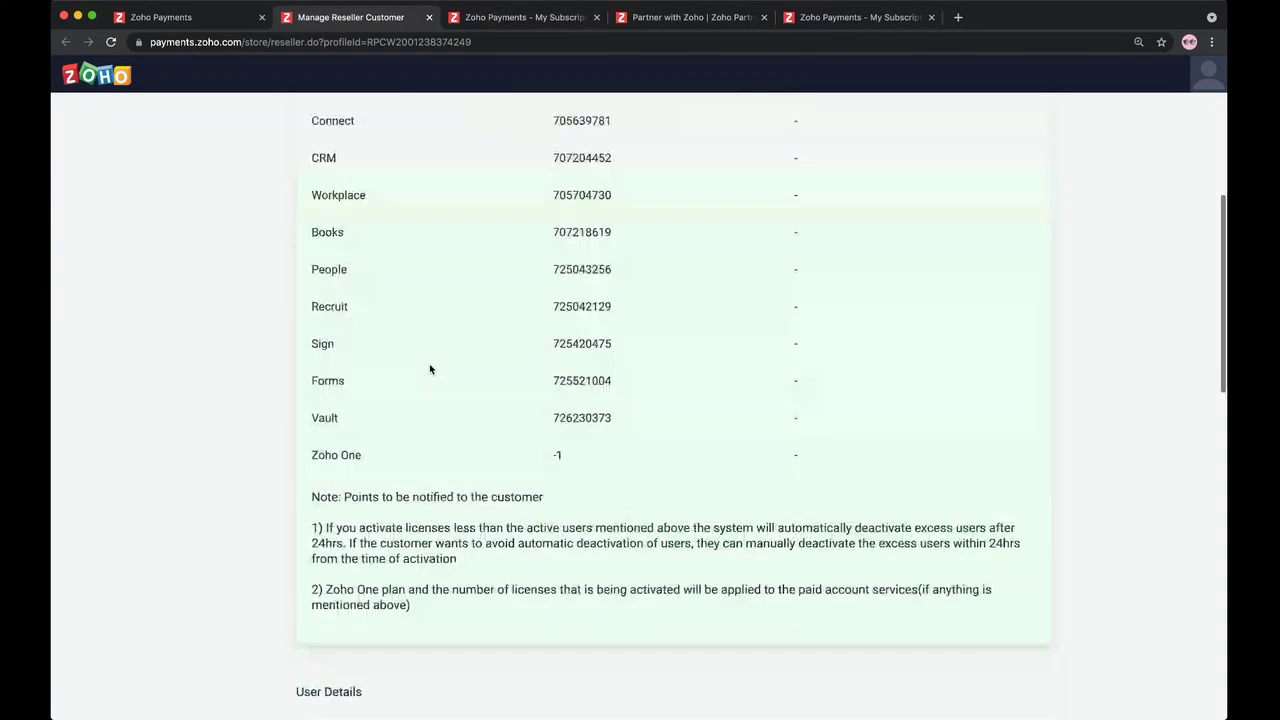
scroll(429, 363, down, 6)
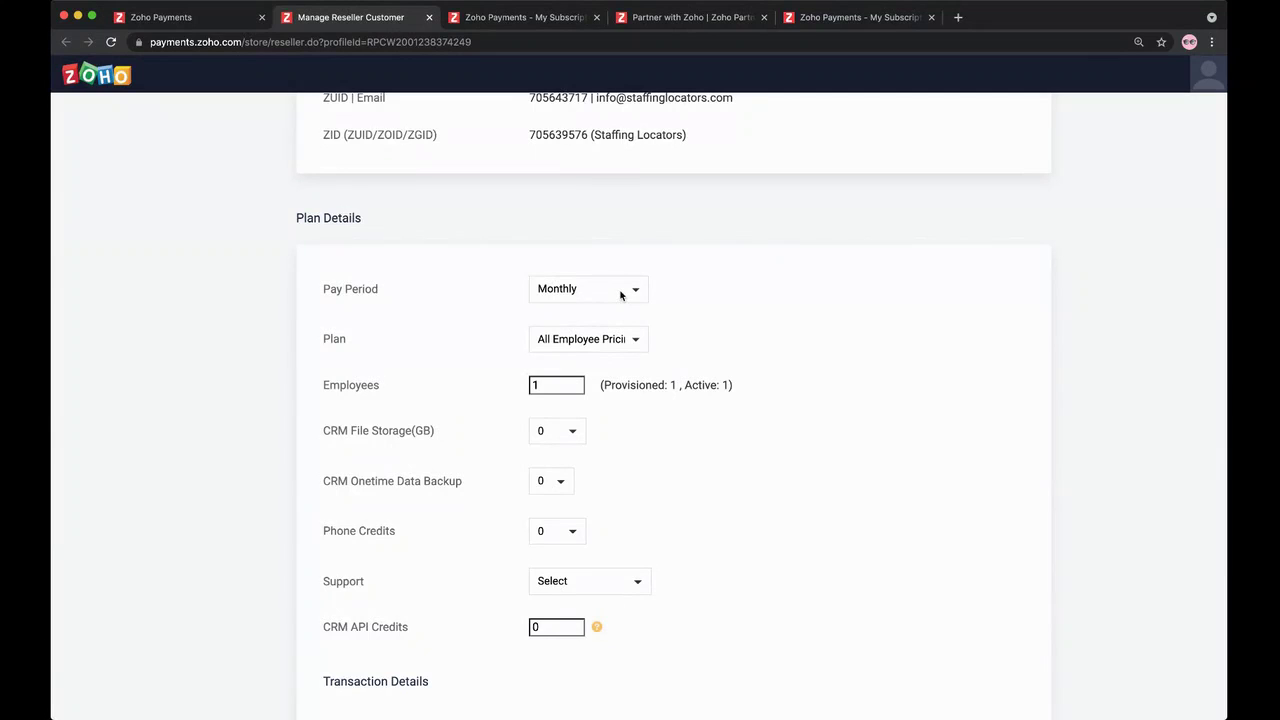
scroll(634, 337, down, 3)
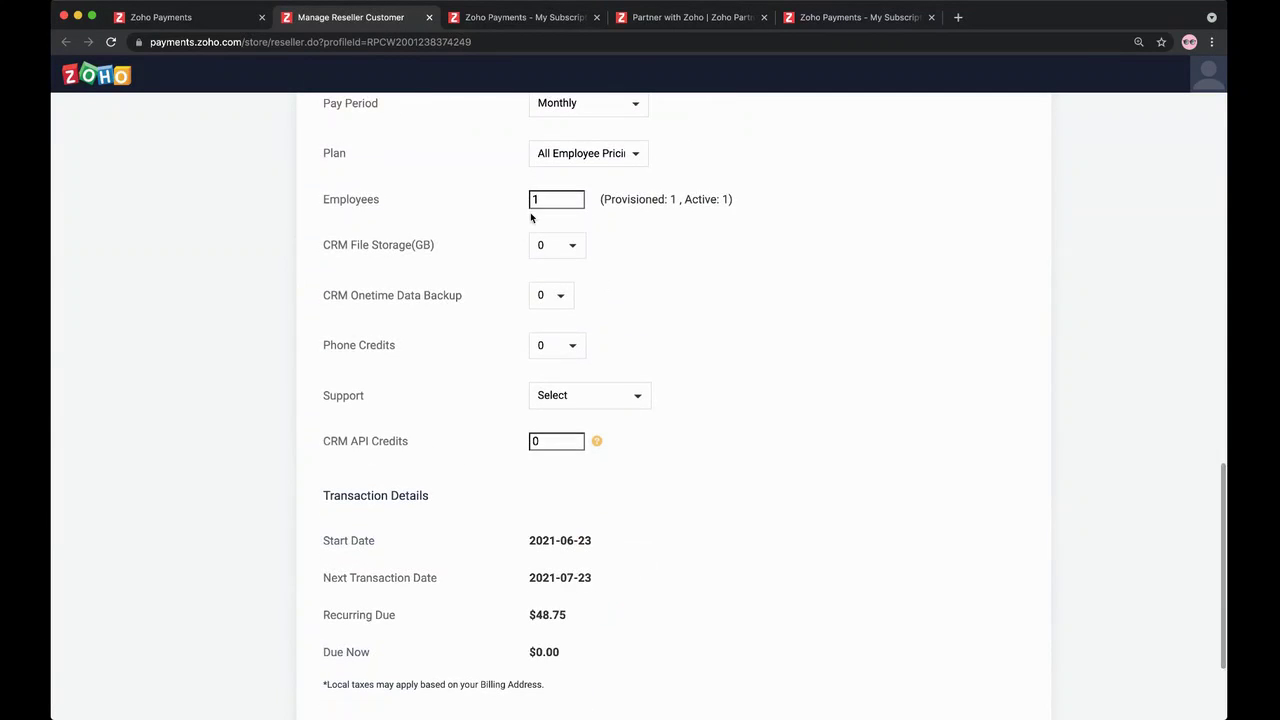
scroll(415, 249, down, 2)
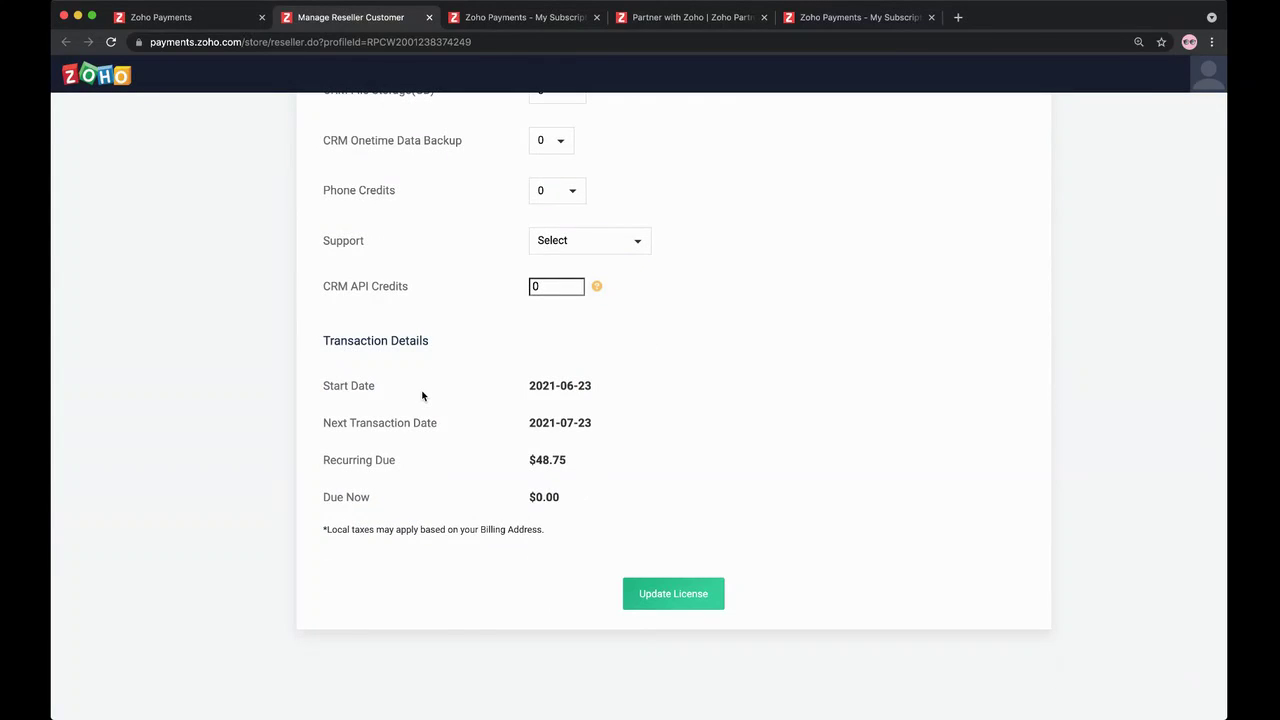
scroll(423, 396, up, 2)
scroll(423, 395, down, 2)
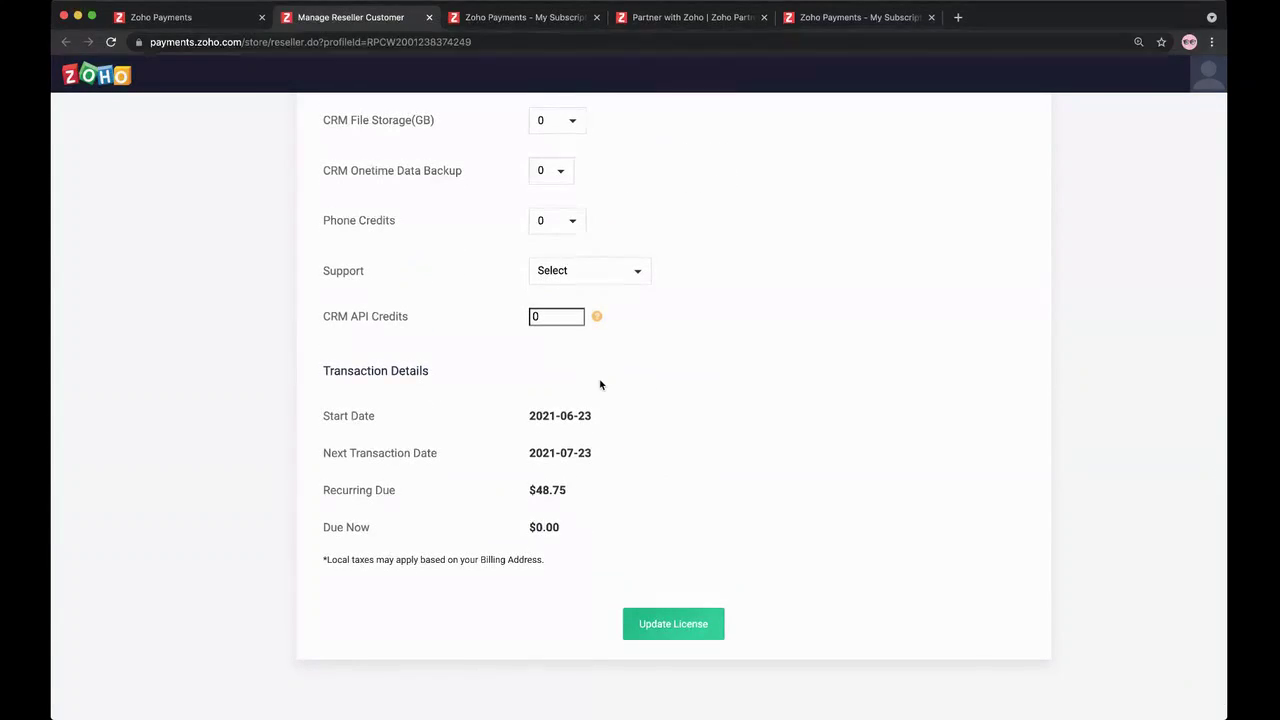
scroll(524, 528, up, 3)
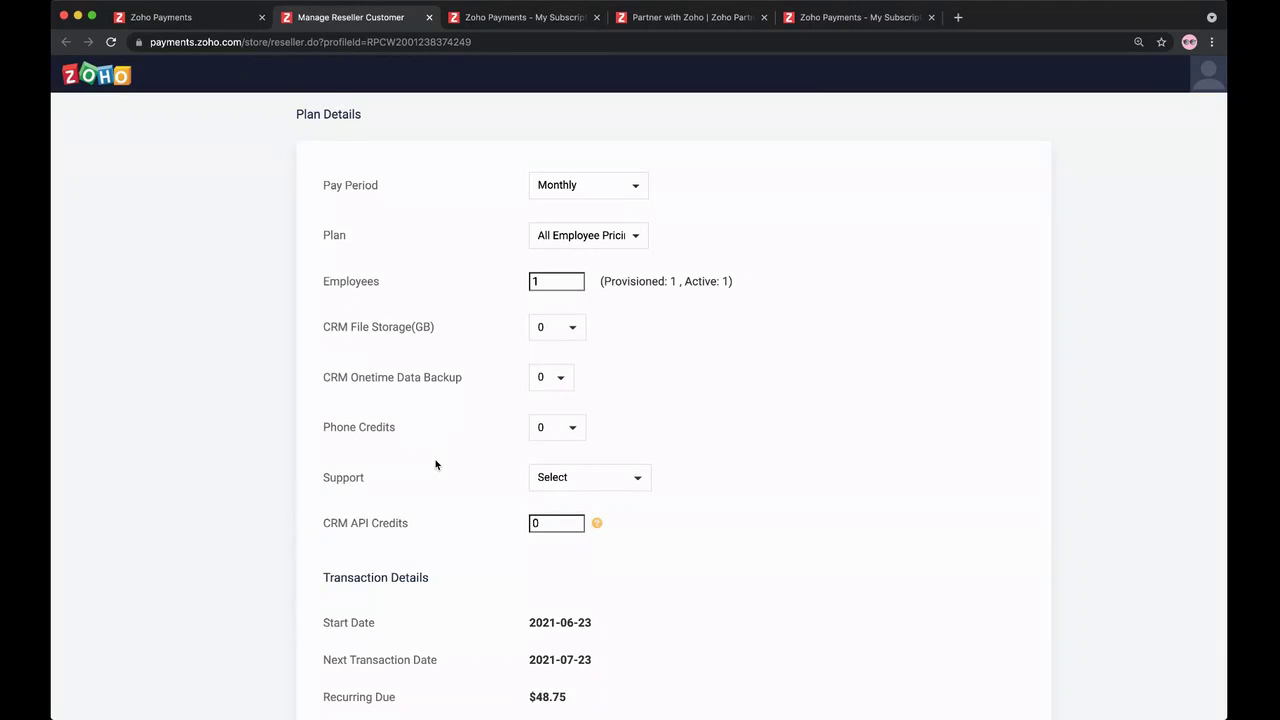
scroll(435, 464, down, 1)
scroll(500, 390, up, 2)
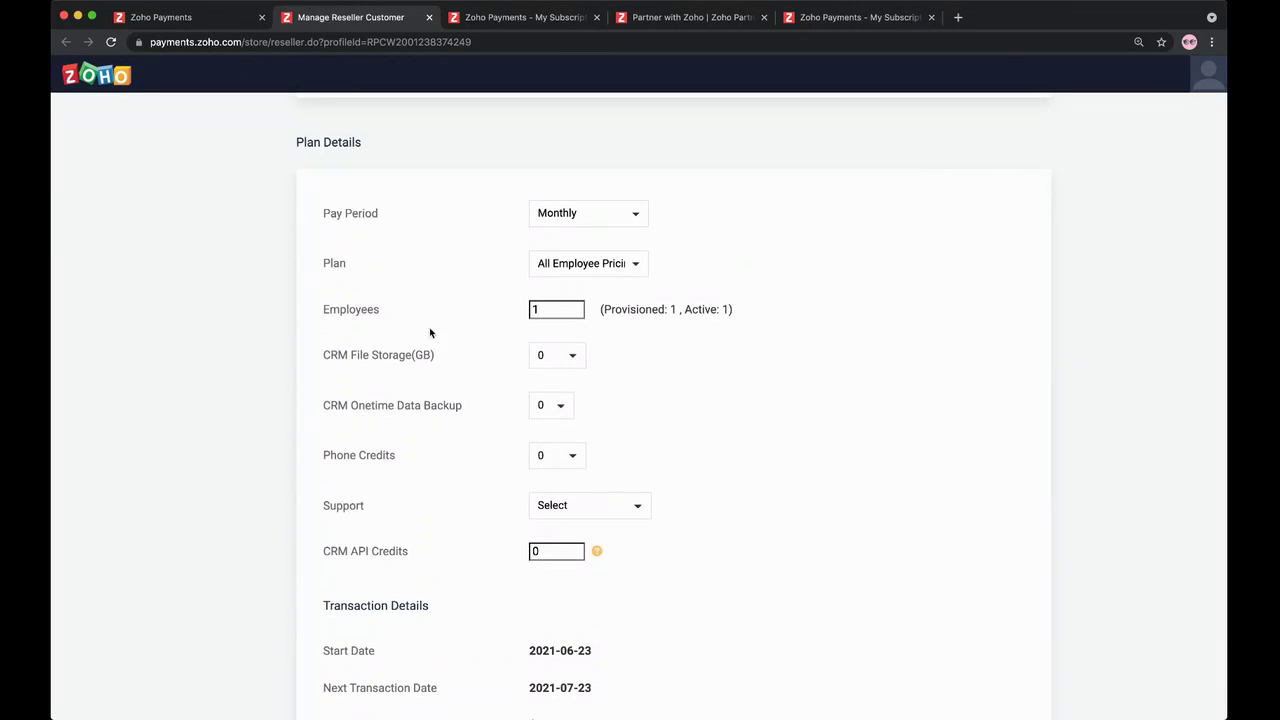
scroll(369, 358, down, 3)
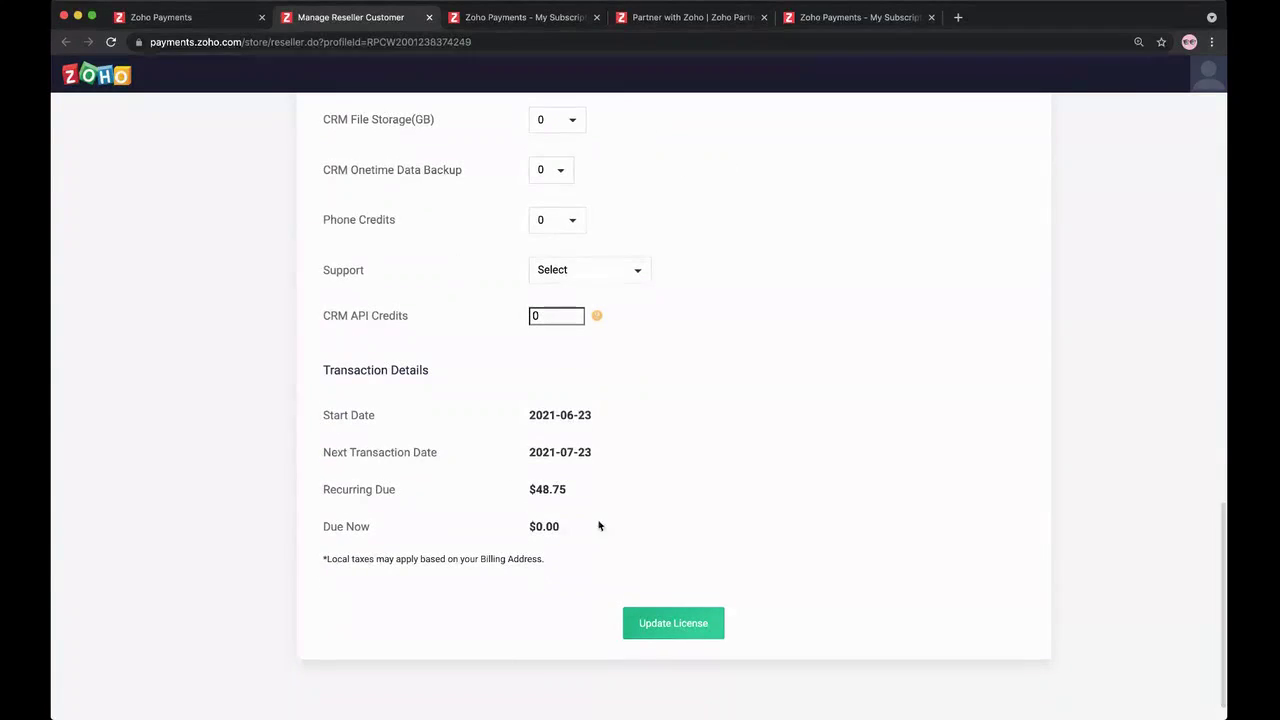
scroll(504, 492, up, 3)
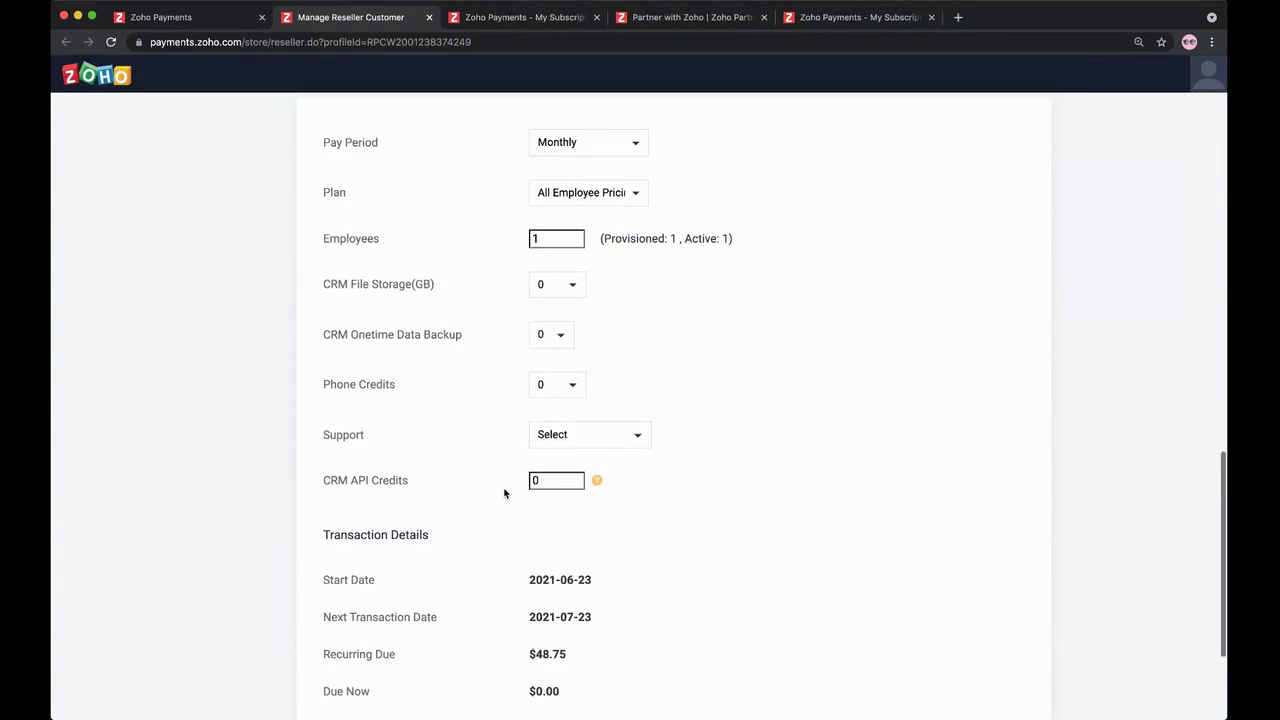
click(222, 18)
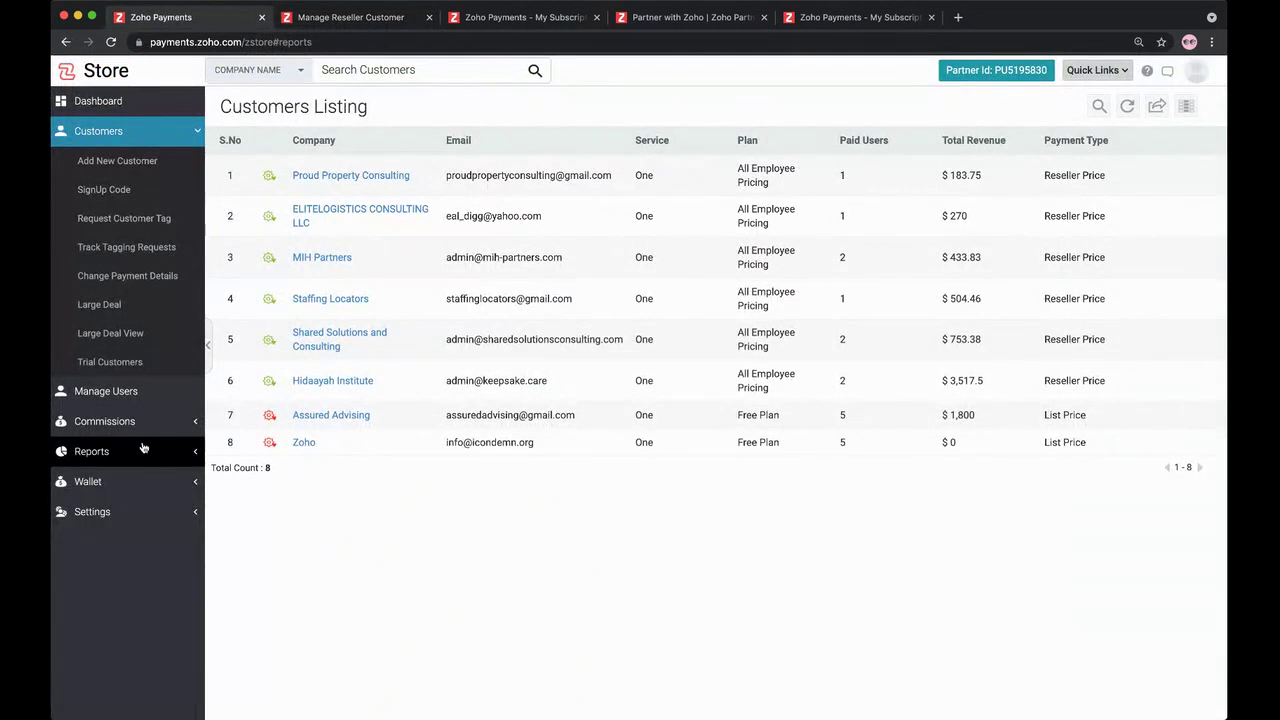
Step: Open Reports and scroll through the Revenue Summary
click(142, 446)
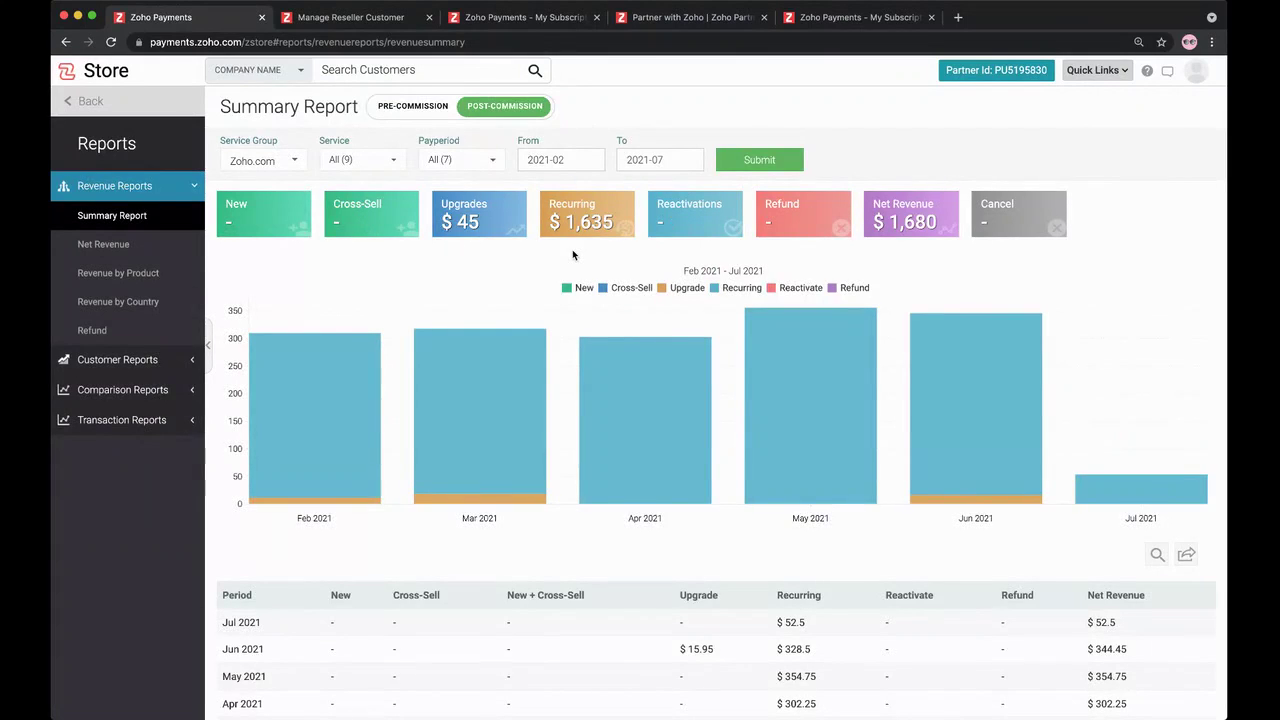
scroll(497, 235, down, 1)
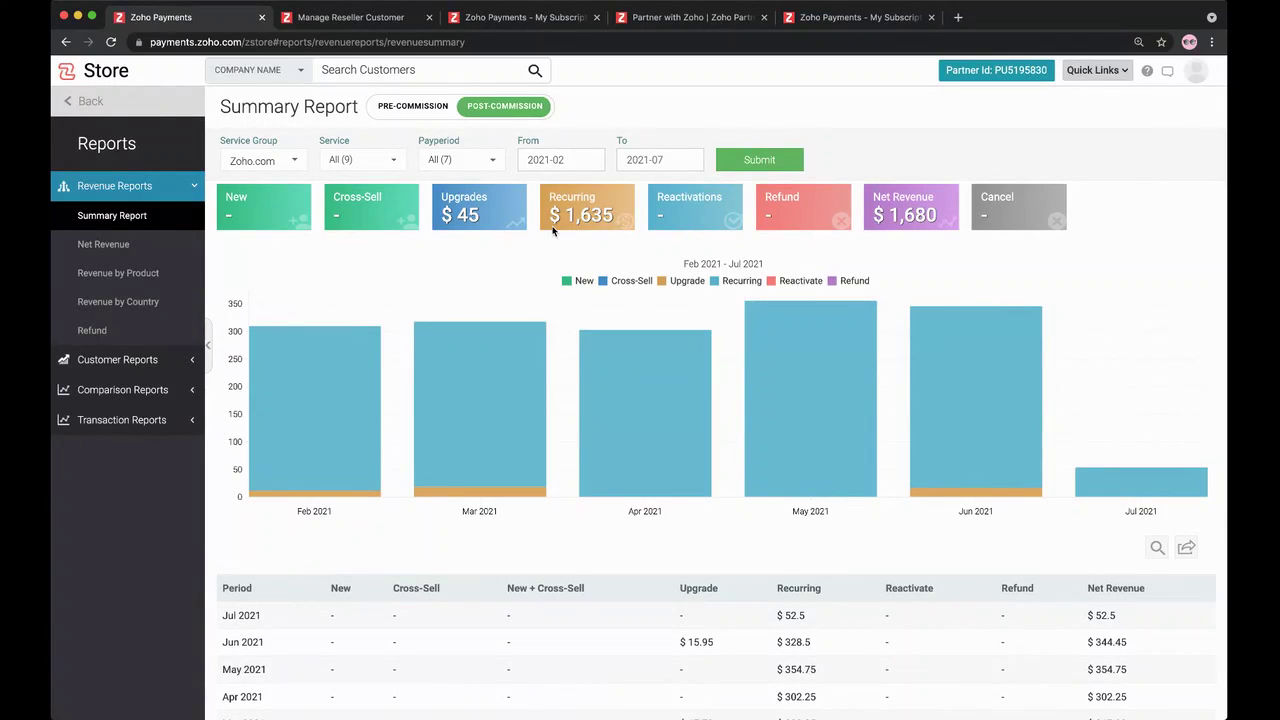
scroll(578, 226, down, 3)
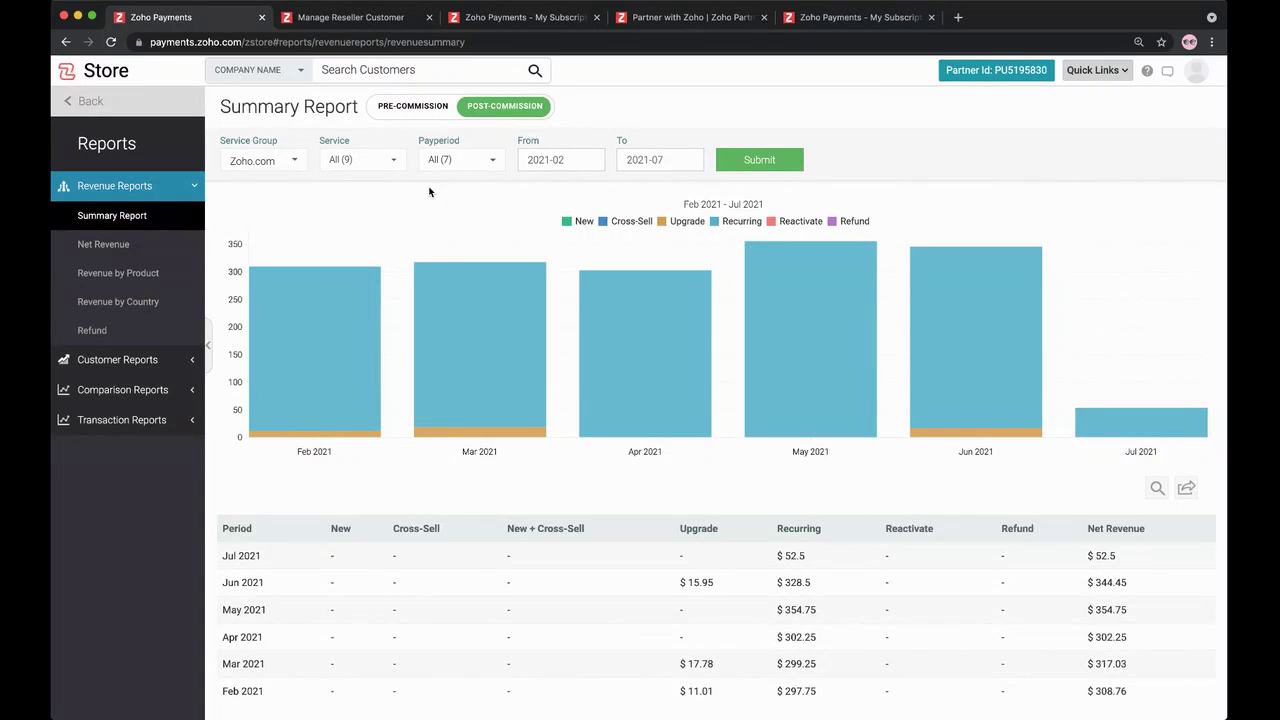
scroll(425, 210, up, 1)
scroll(418, 231, down, 1)
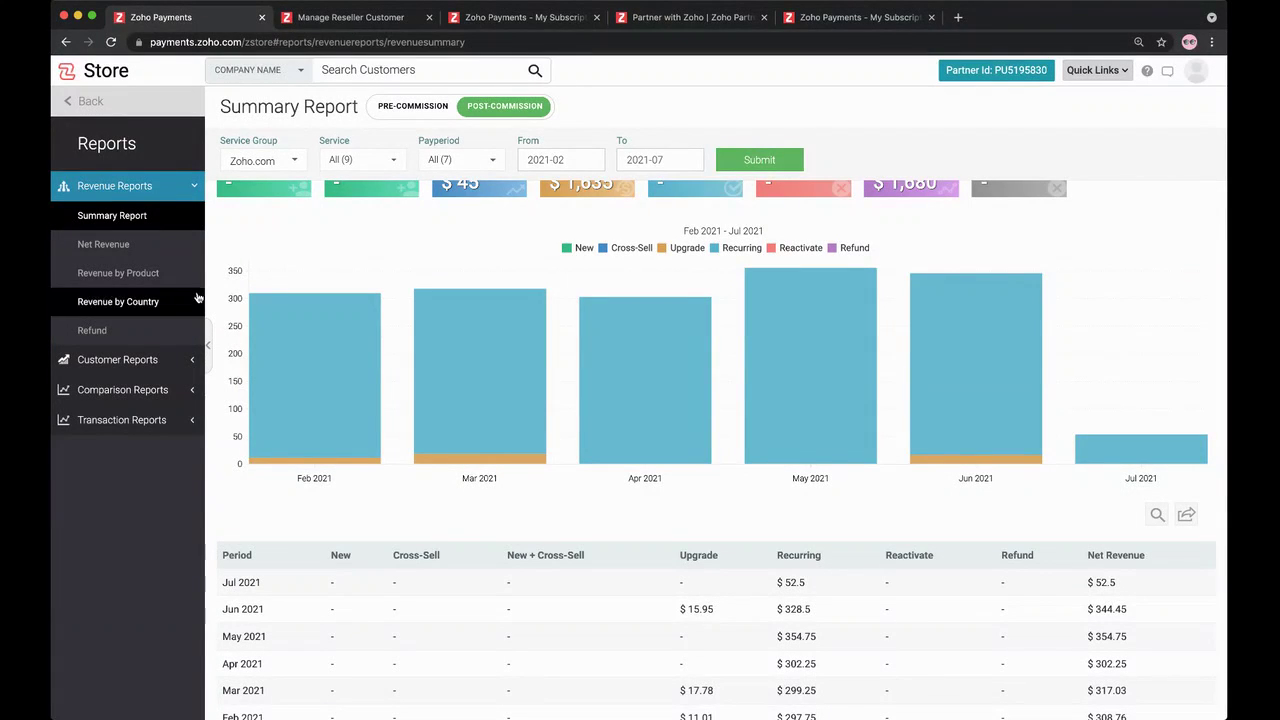
scroll(266, 253, up, 1)
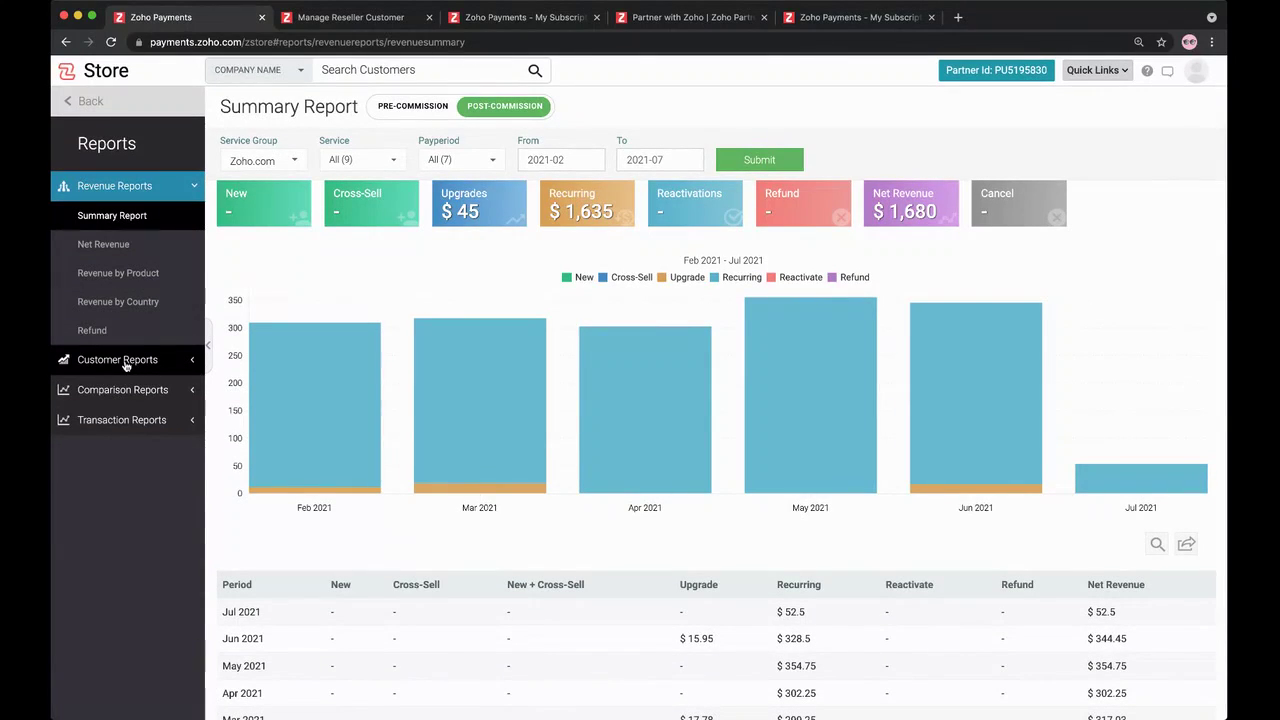
Step: View the customer summary report, return to the dashboard, and switch to the Partner with Zoho page
click(125, 362)
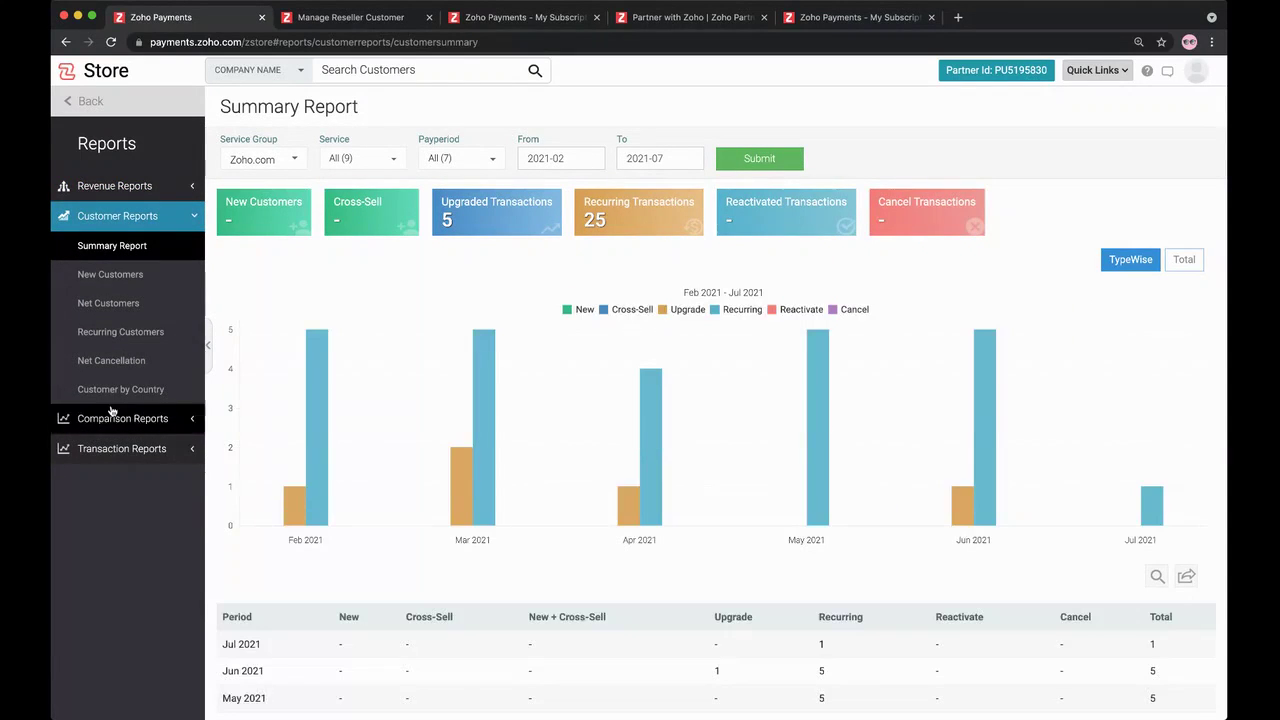
click(87, 102)
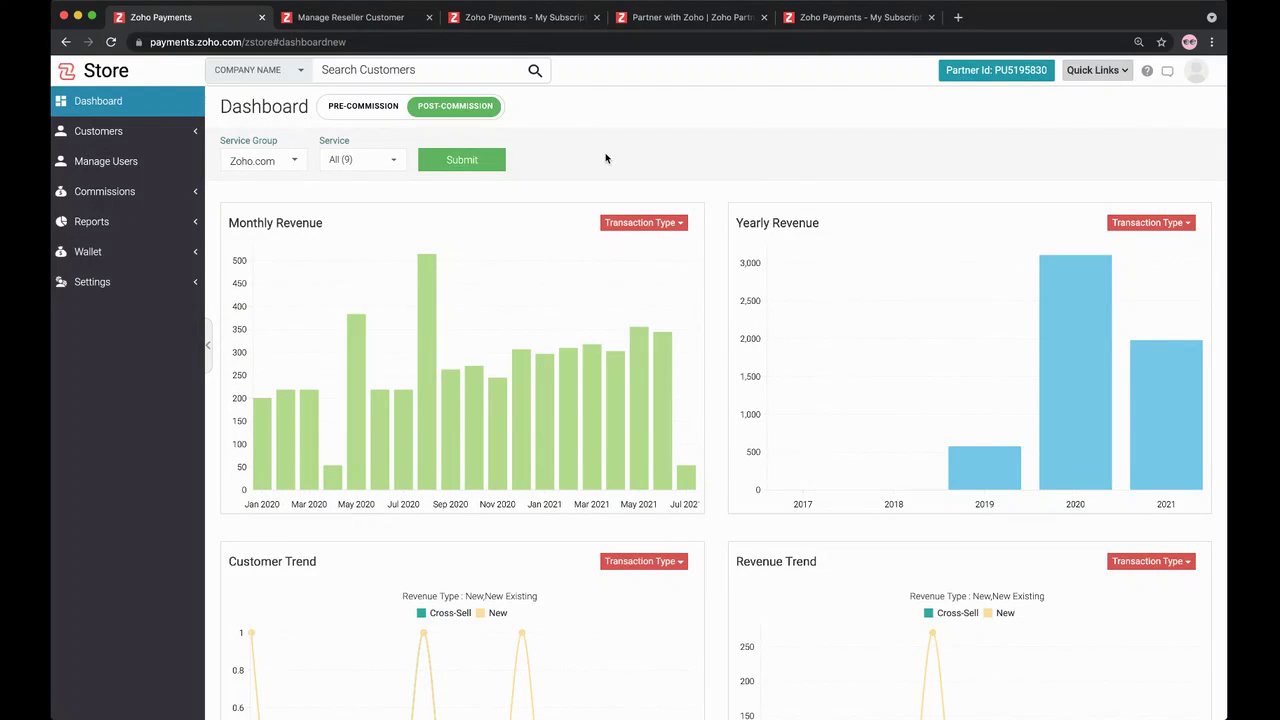
click(709, 17)
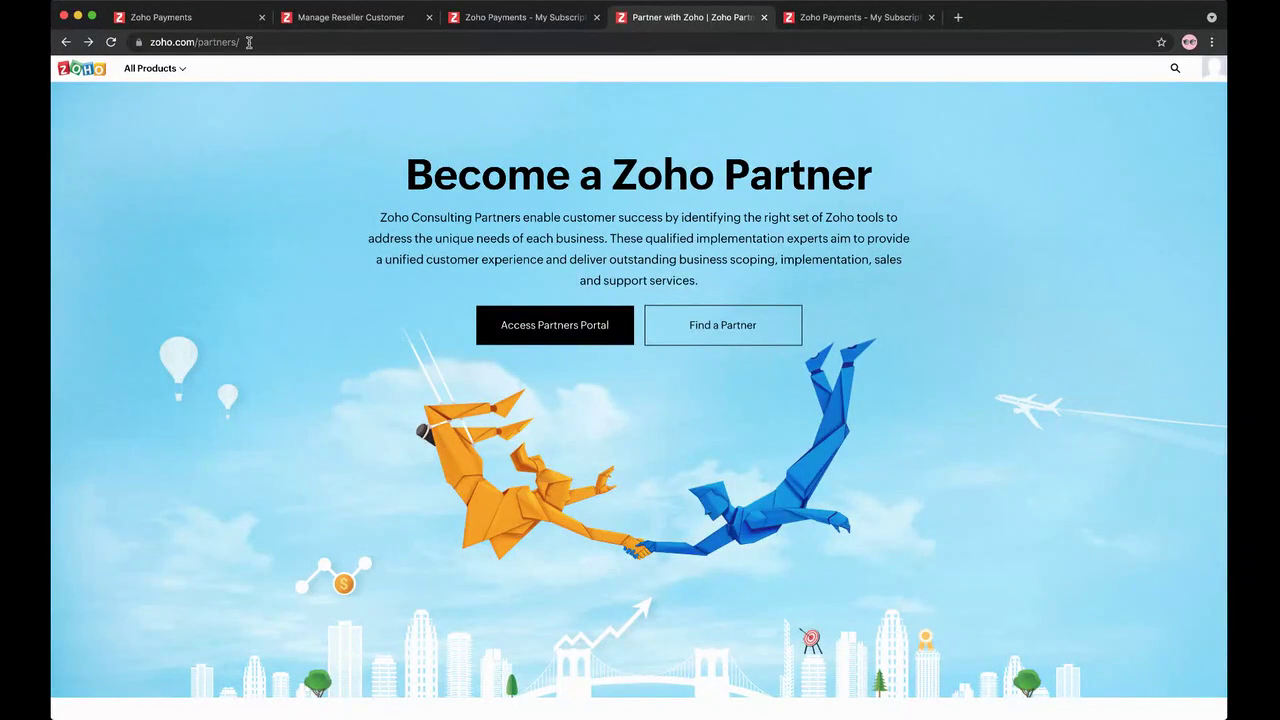
click(148, 42)
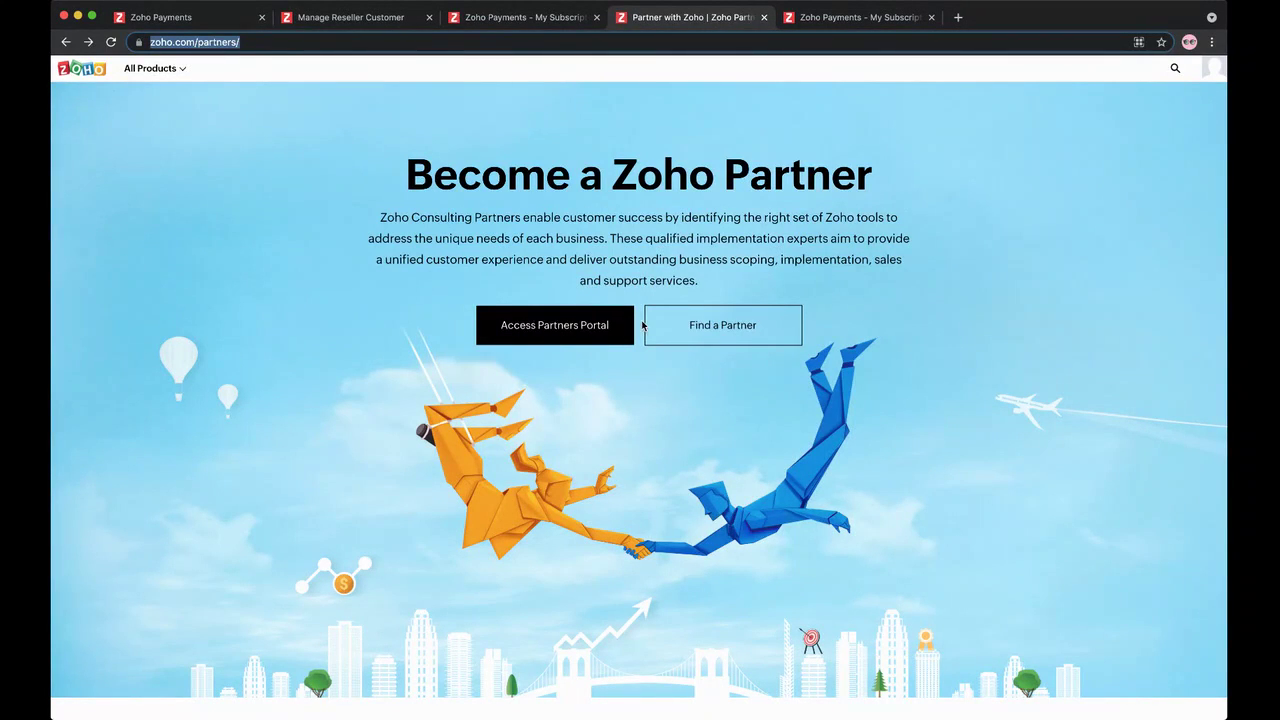
Step: Choose Access Partners Portal on the zoho.com/partners page
click(563, 335)
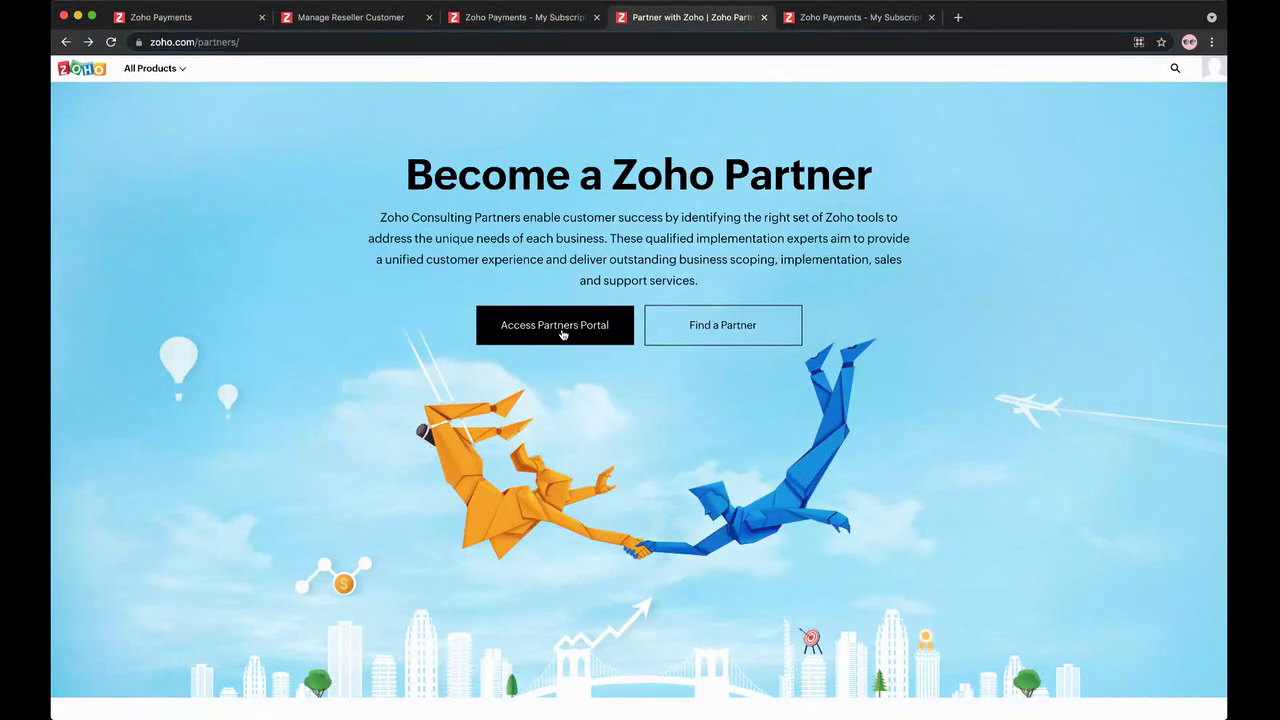